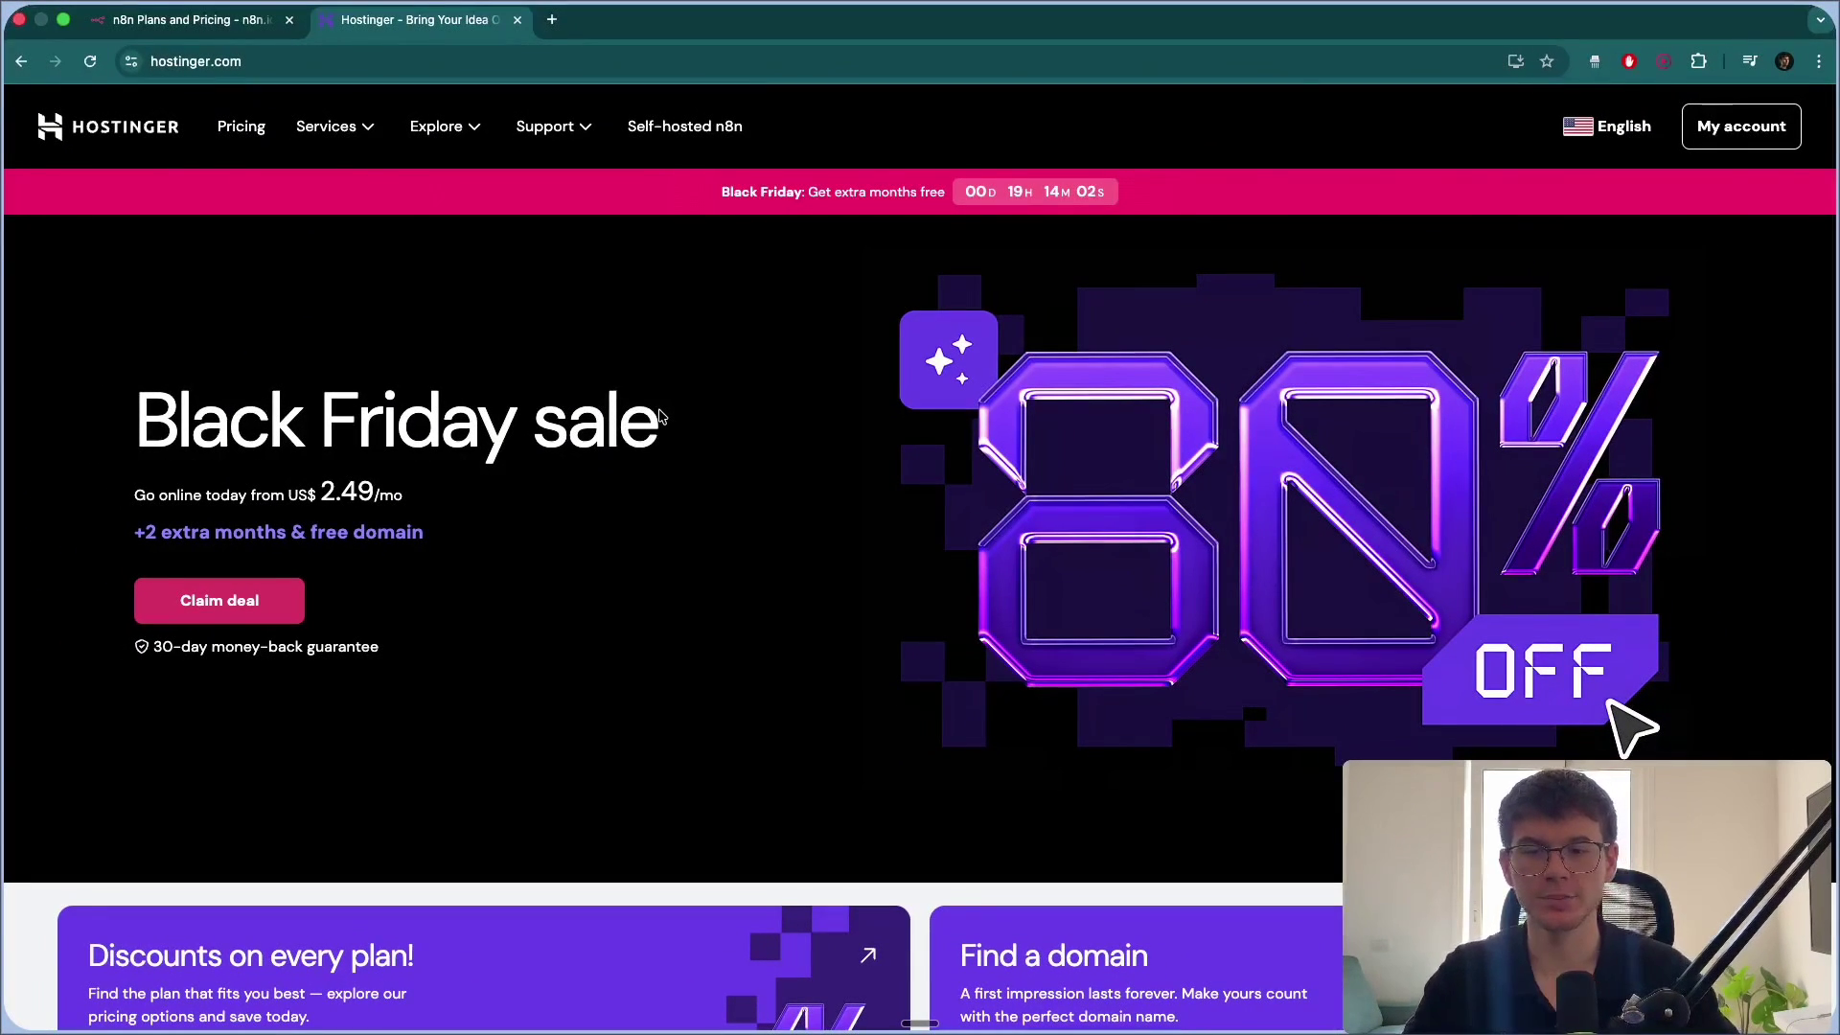
- Show the n8n VPS hosting plans on the Pricing page, scrolled down to the KVM 1–KVM 8 cards
{"action": "left_click_drag", "start_coordinate": [141, 426], "coordinate": [659, 431]}
{"action": "left_click", "coordinate": [676, 433]}
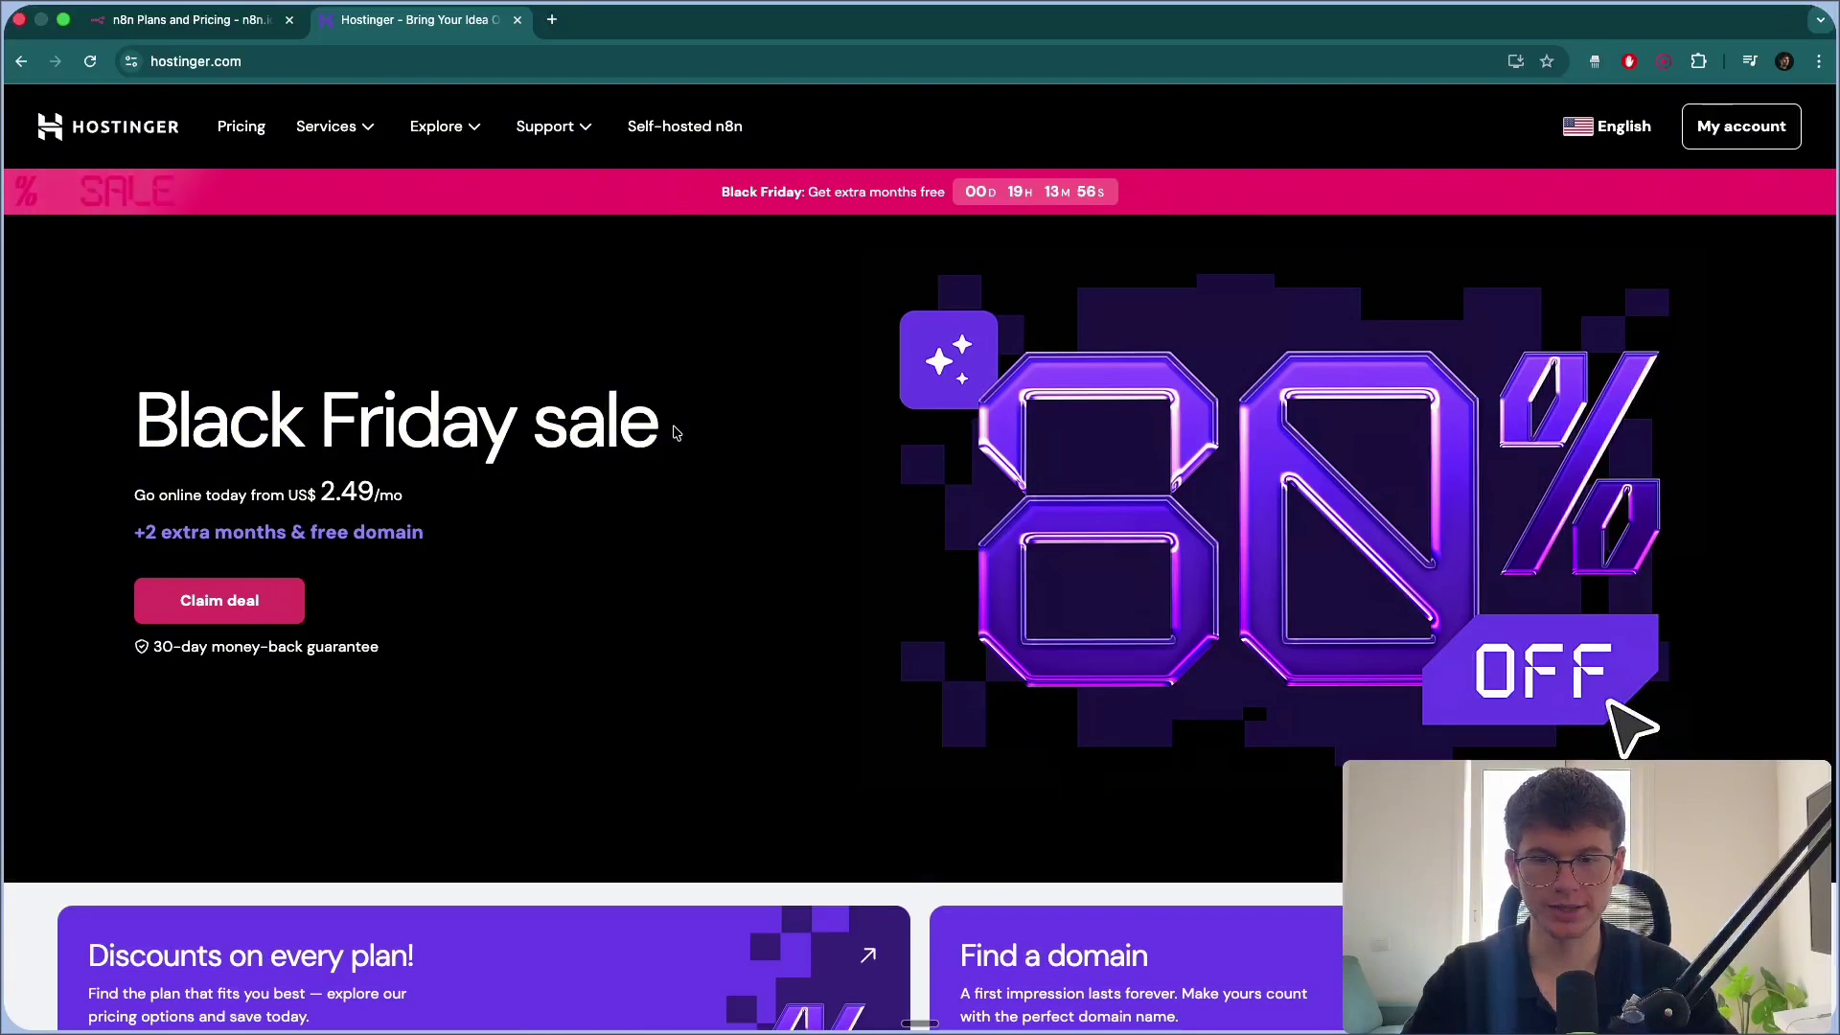
{"action": "left_click", "coordinate": [245, 129]}
{"action": "left_click", "coordinate": [926, 465]}
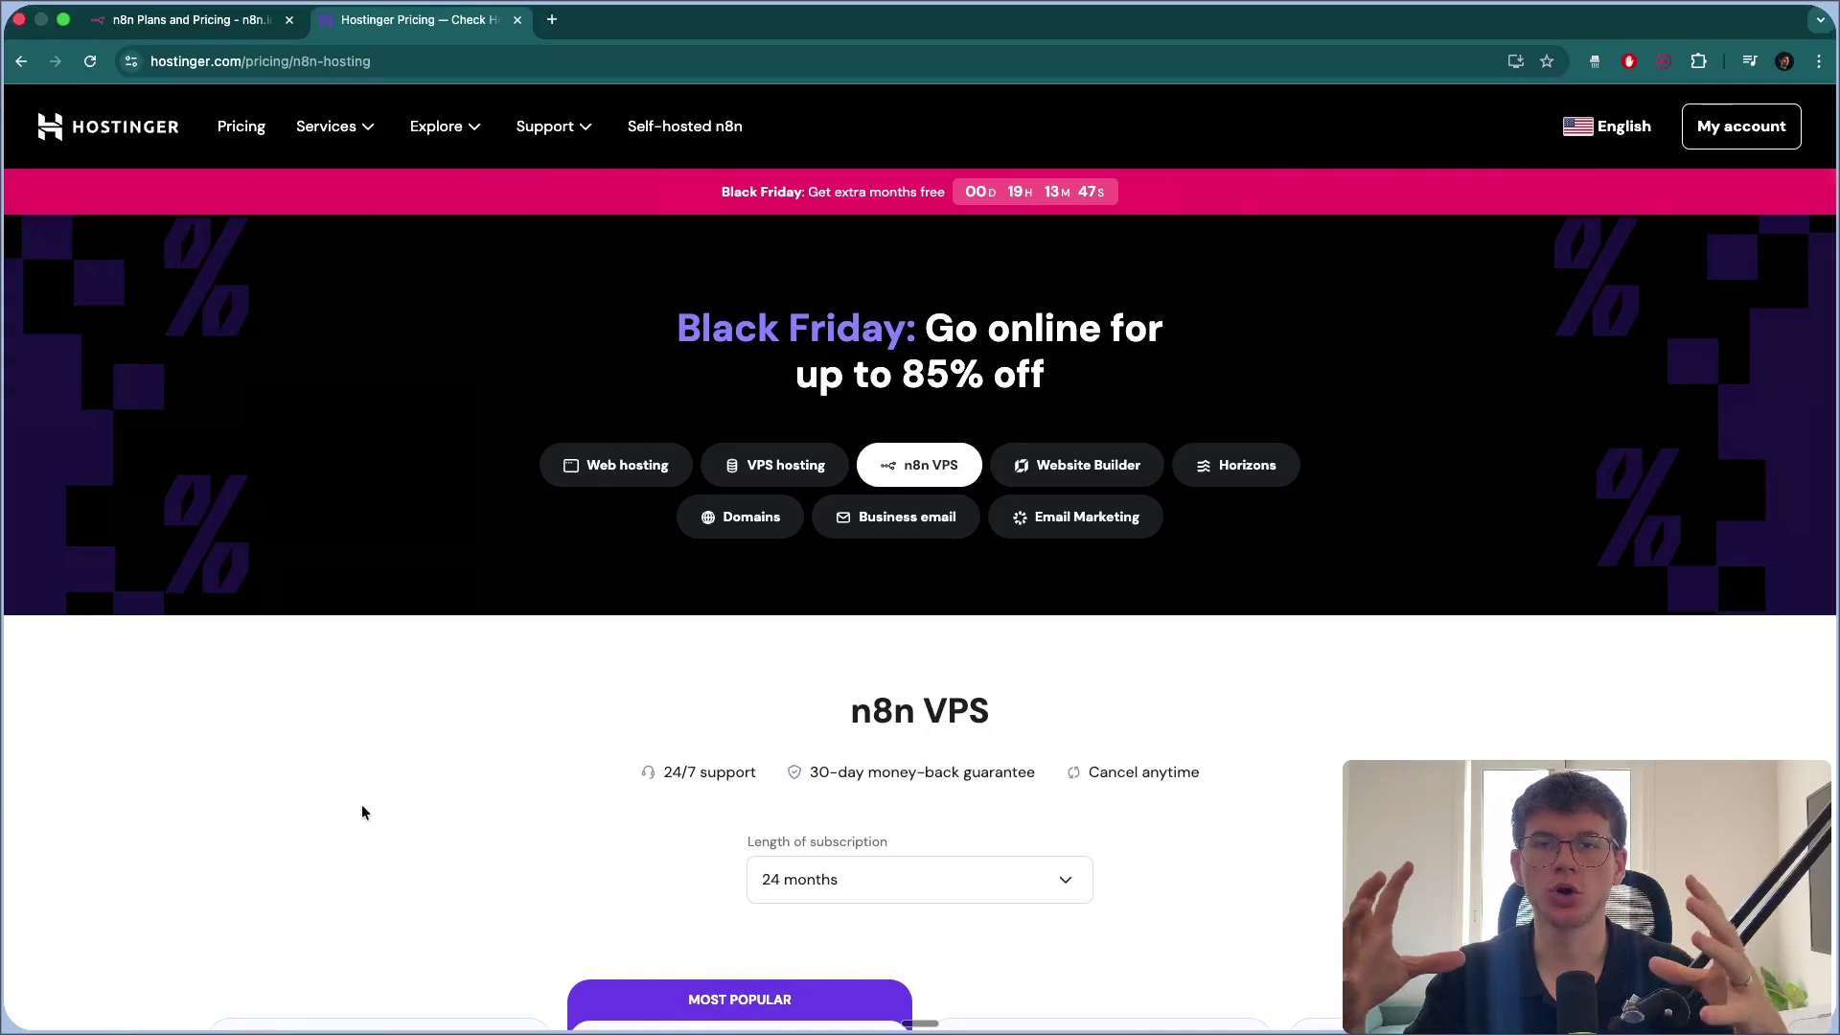
{"action": "scroll", "coordinate": [362, 812], "scroll_direction": "down", "scroll_amount": 7}
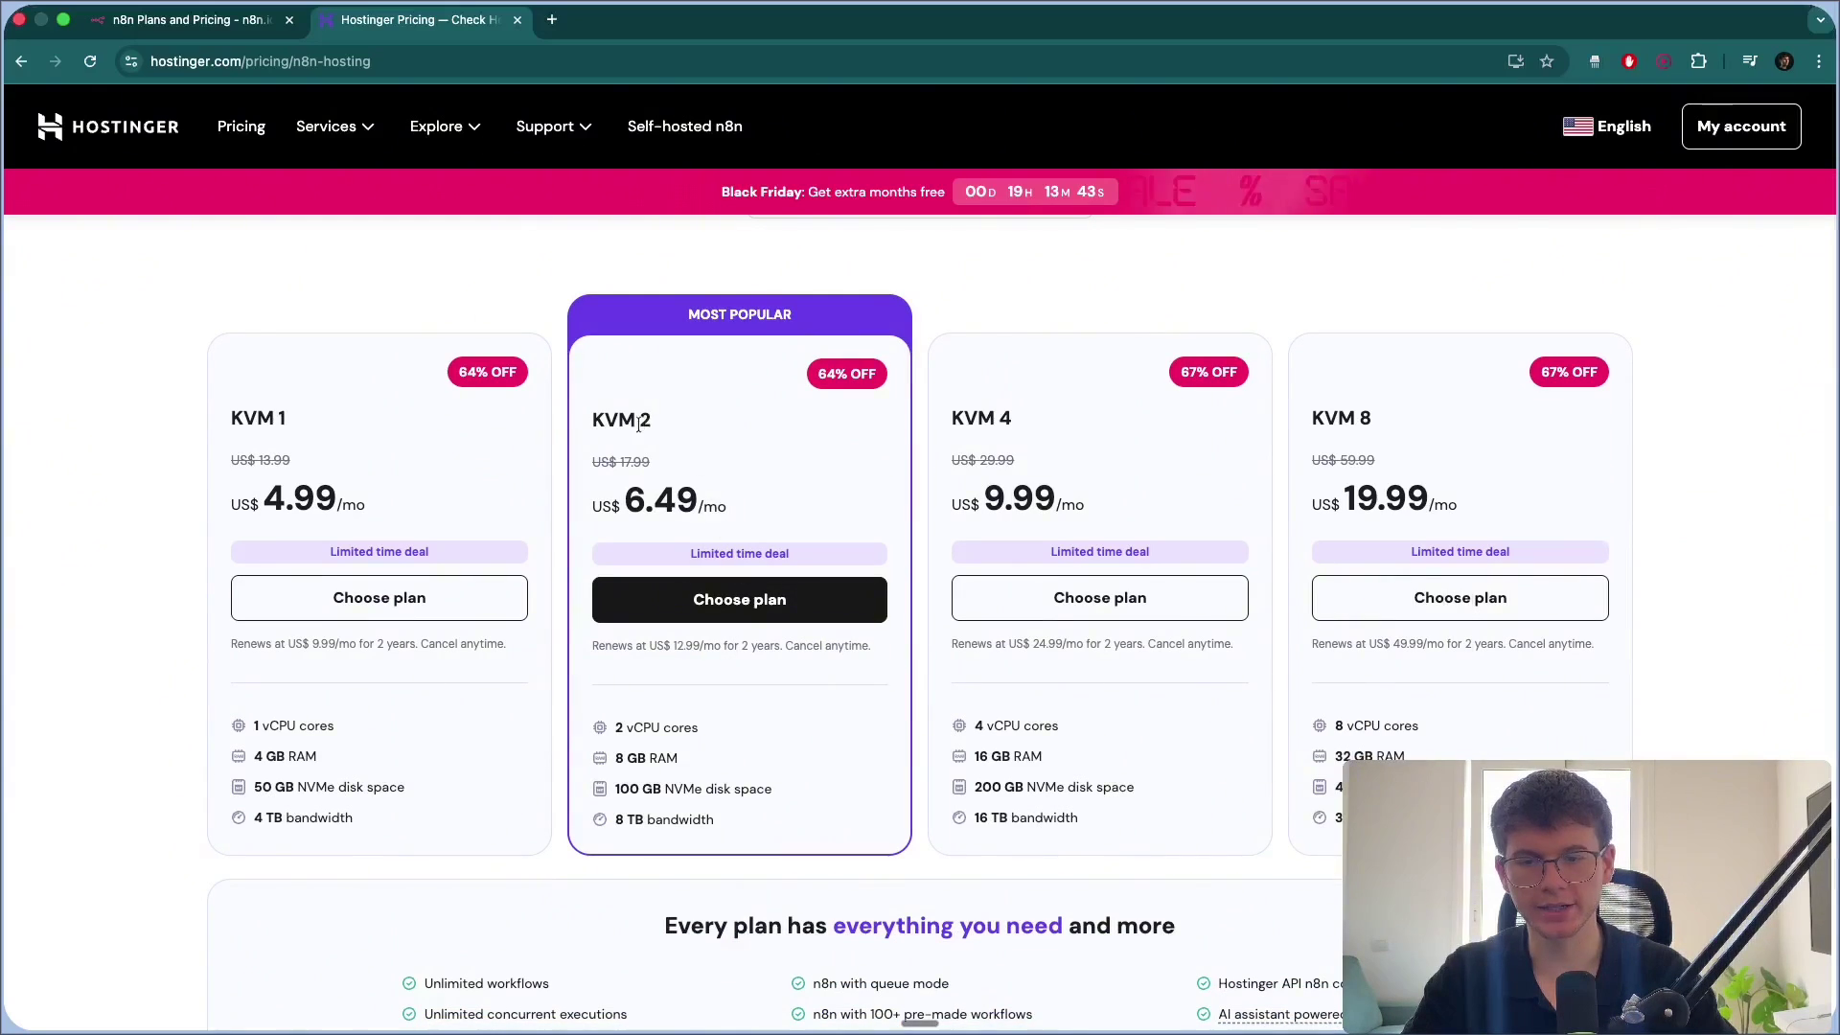
{"action": "left_click_drag", "start_coordinate": [605, 422], "coordinate": [677, 423]}
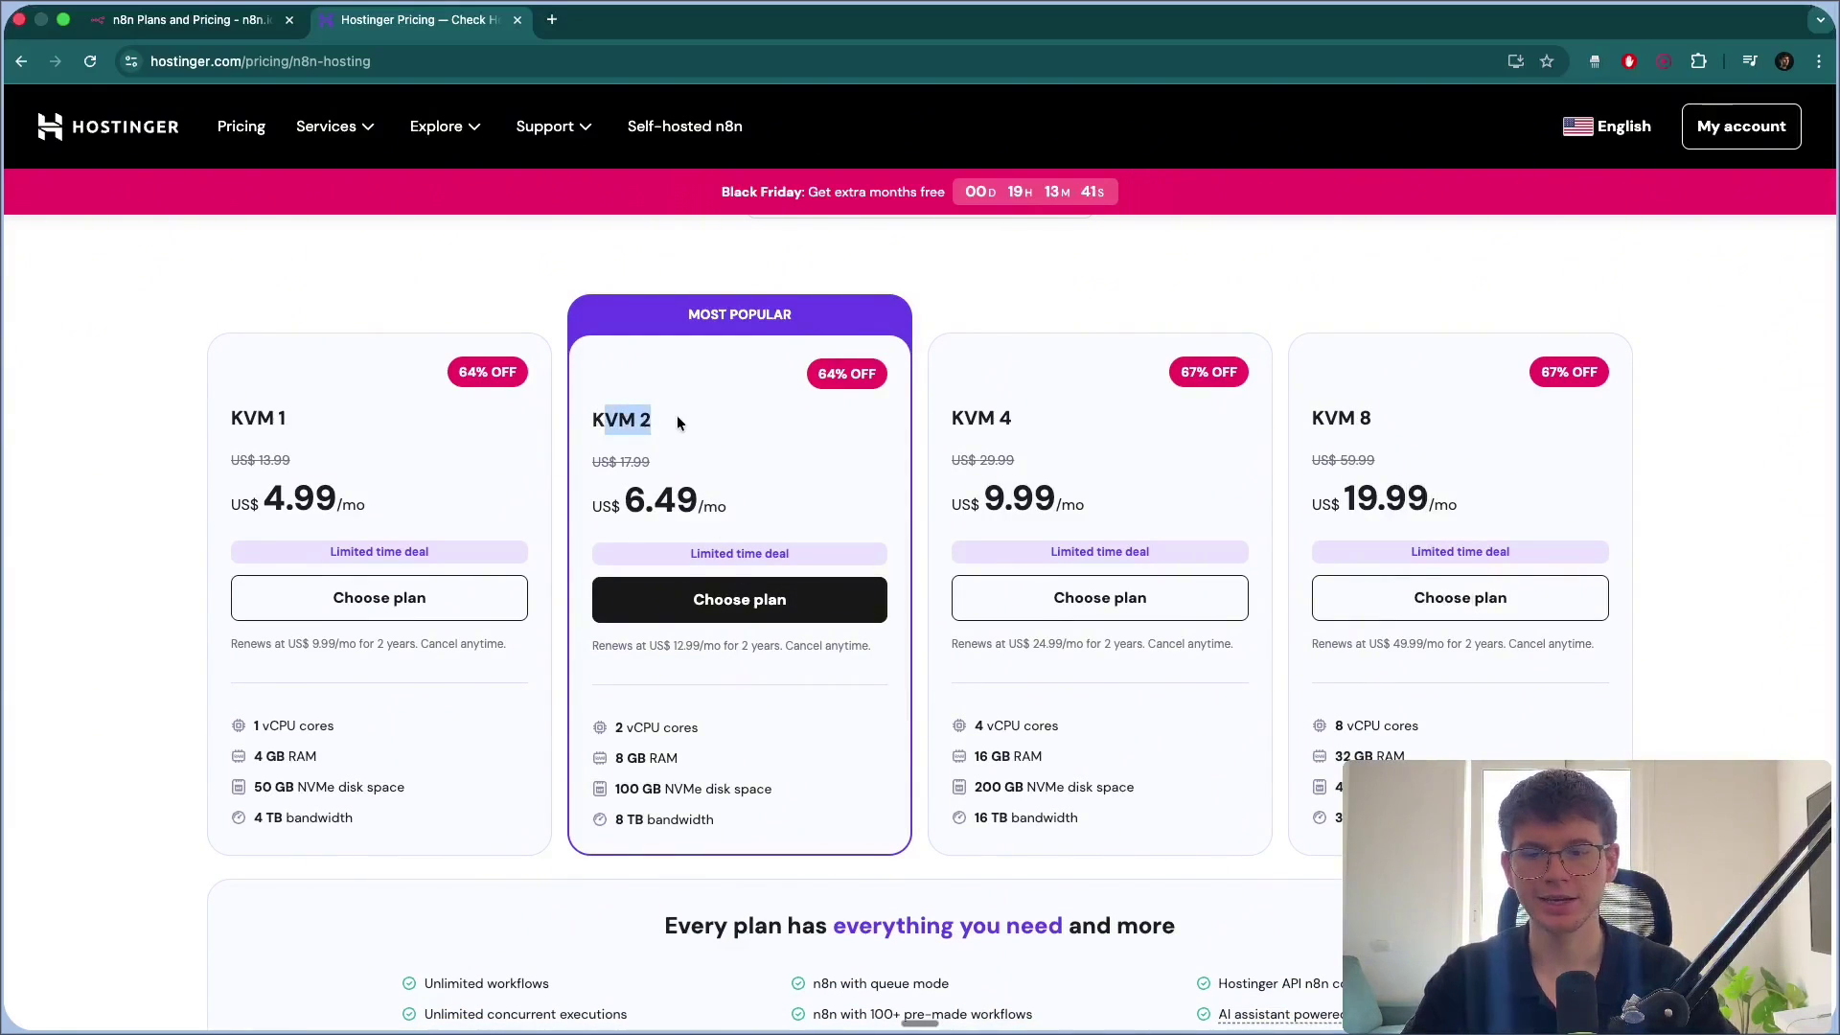
{"action": "left_click", "coordinate": [194, 466]}
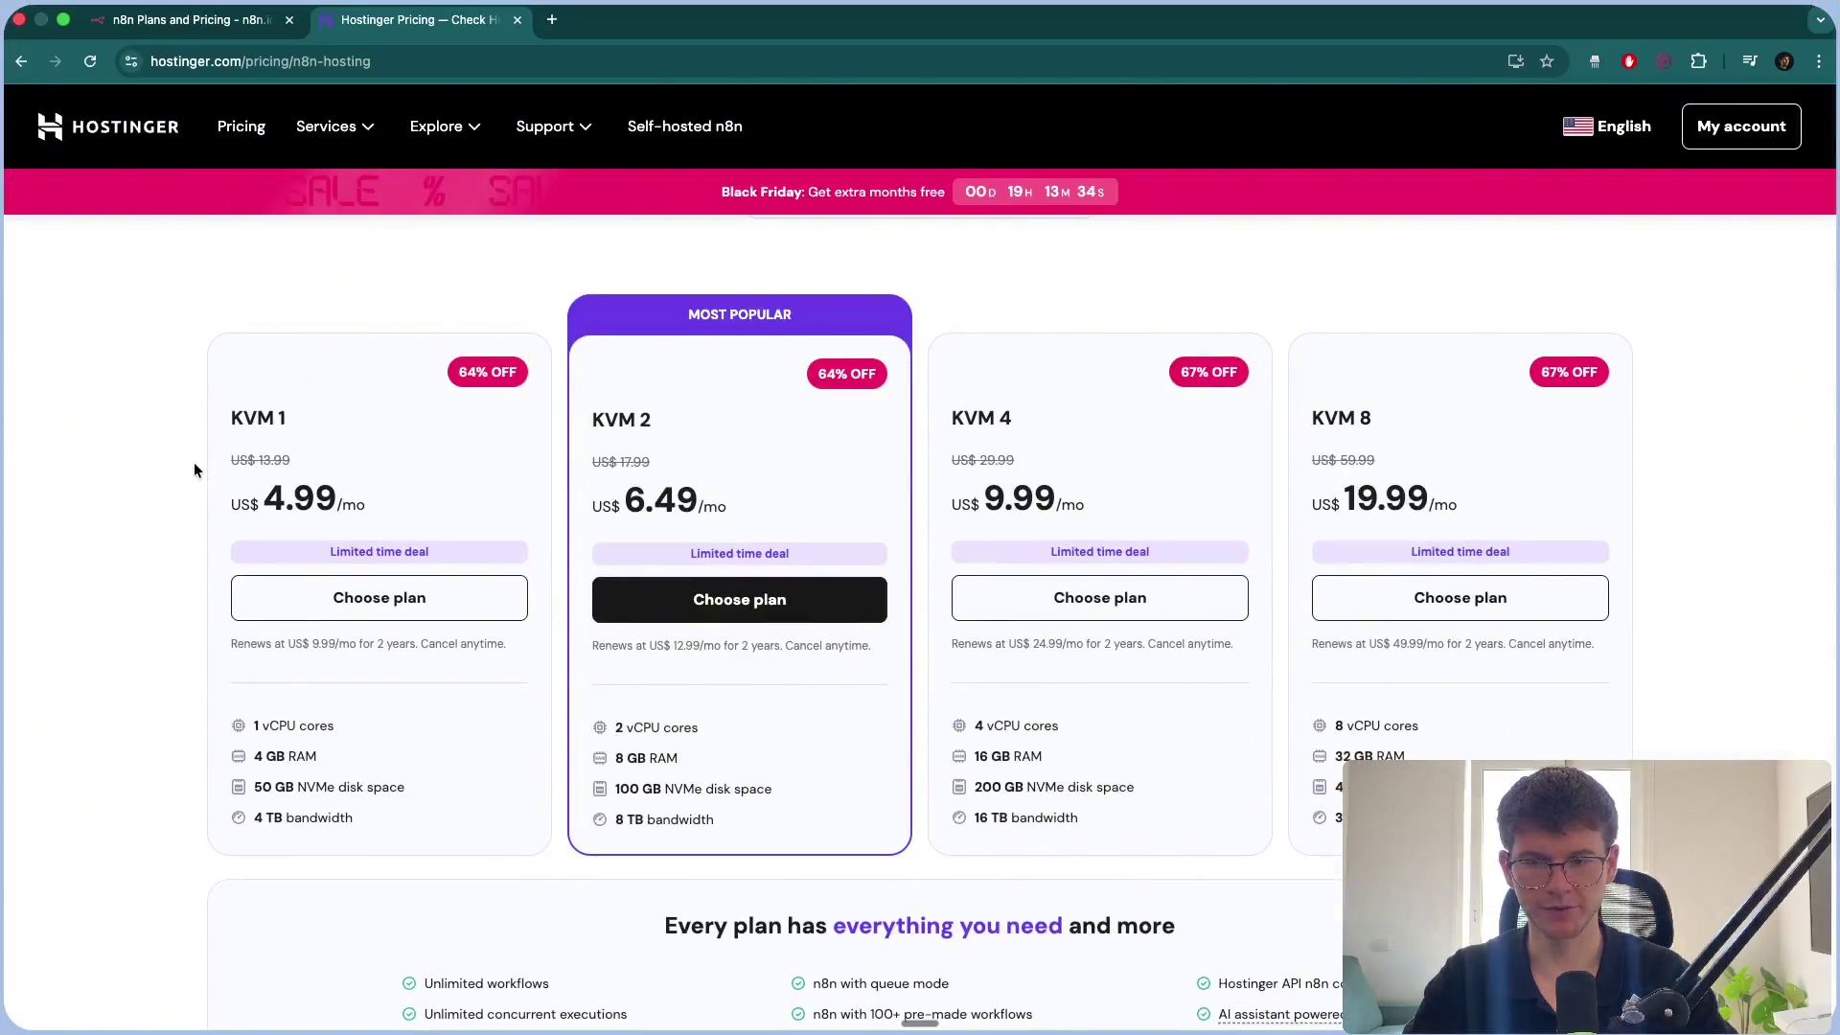
{"action": "scroll", "coordinate": [193, 466], "scroll_direction": "down", "scroll_amount": 1}
- Add KVM 1 to the cart on a 24-month period, giving a US$ 119.76 subtotal
{"action": "left_click", "coordinate": [392, 565]}
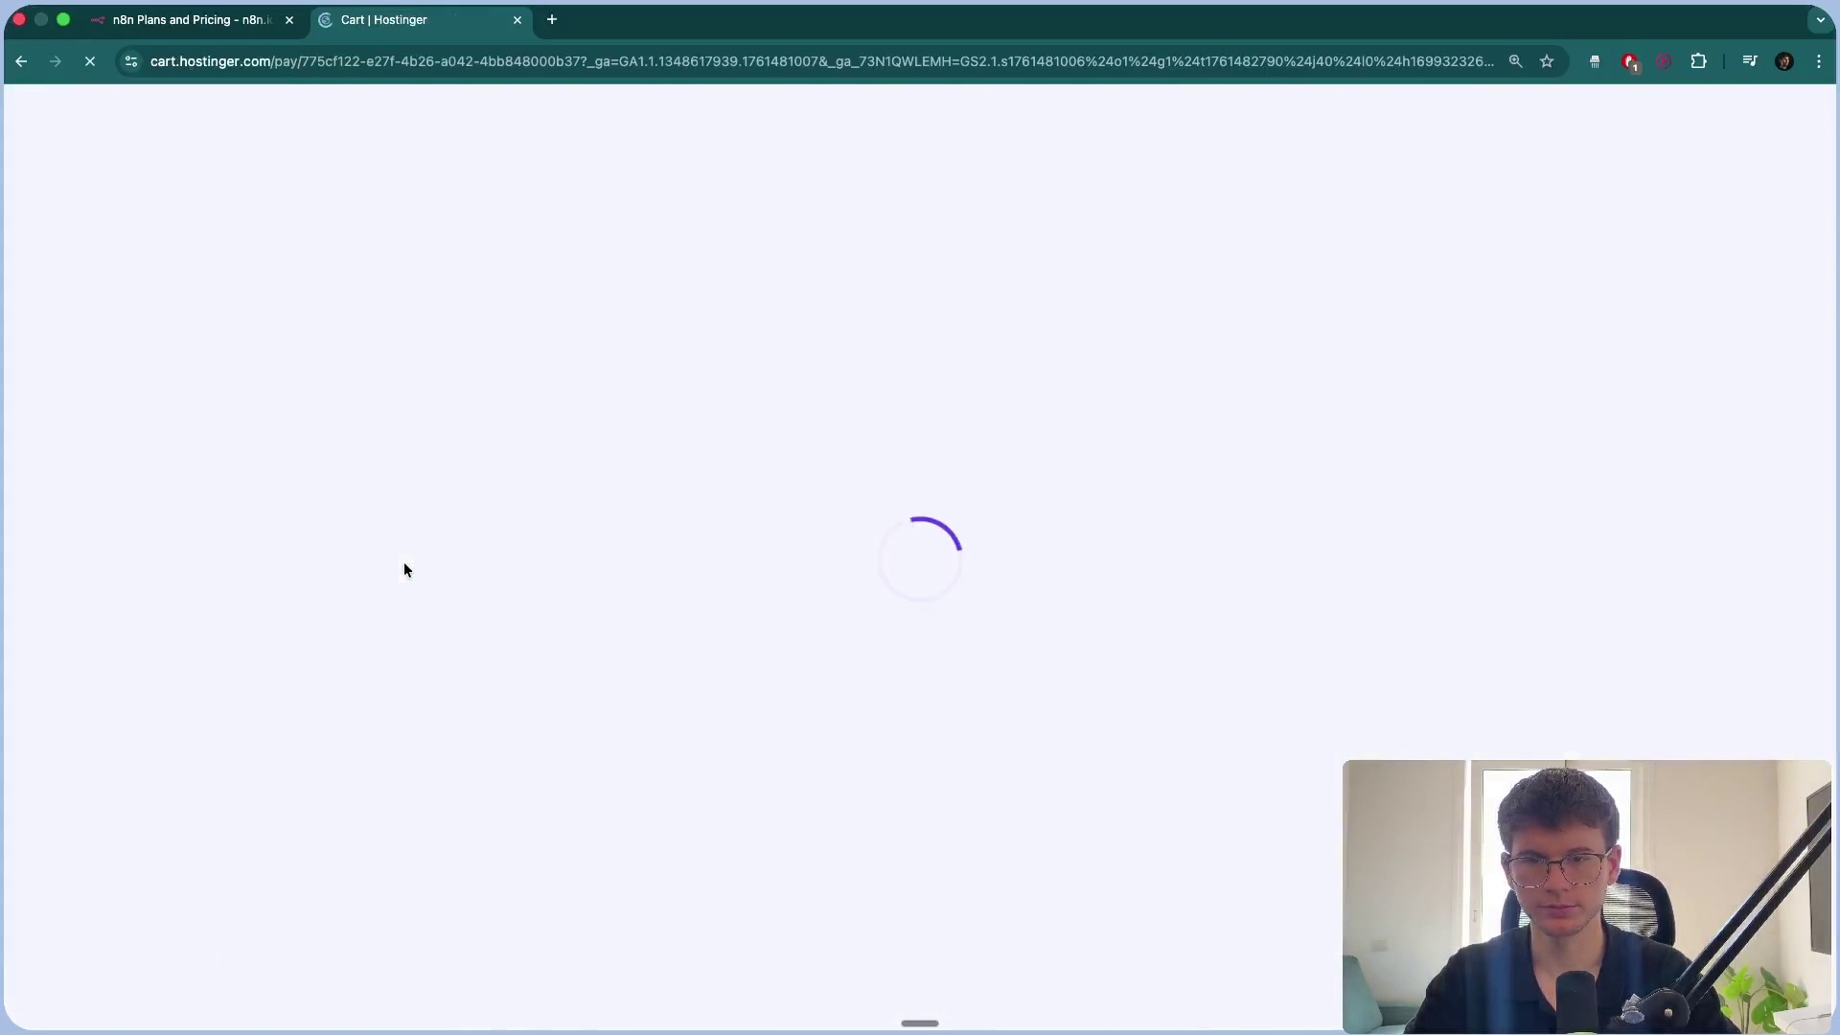
{"action": "scroll", "coordinate": [404, 569], "scroll_direction": "down", "scroll_amount": 5}
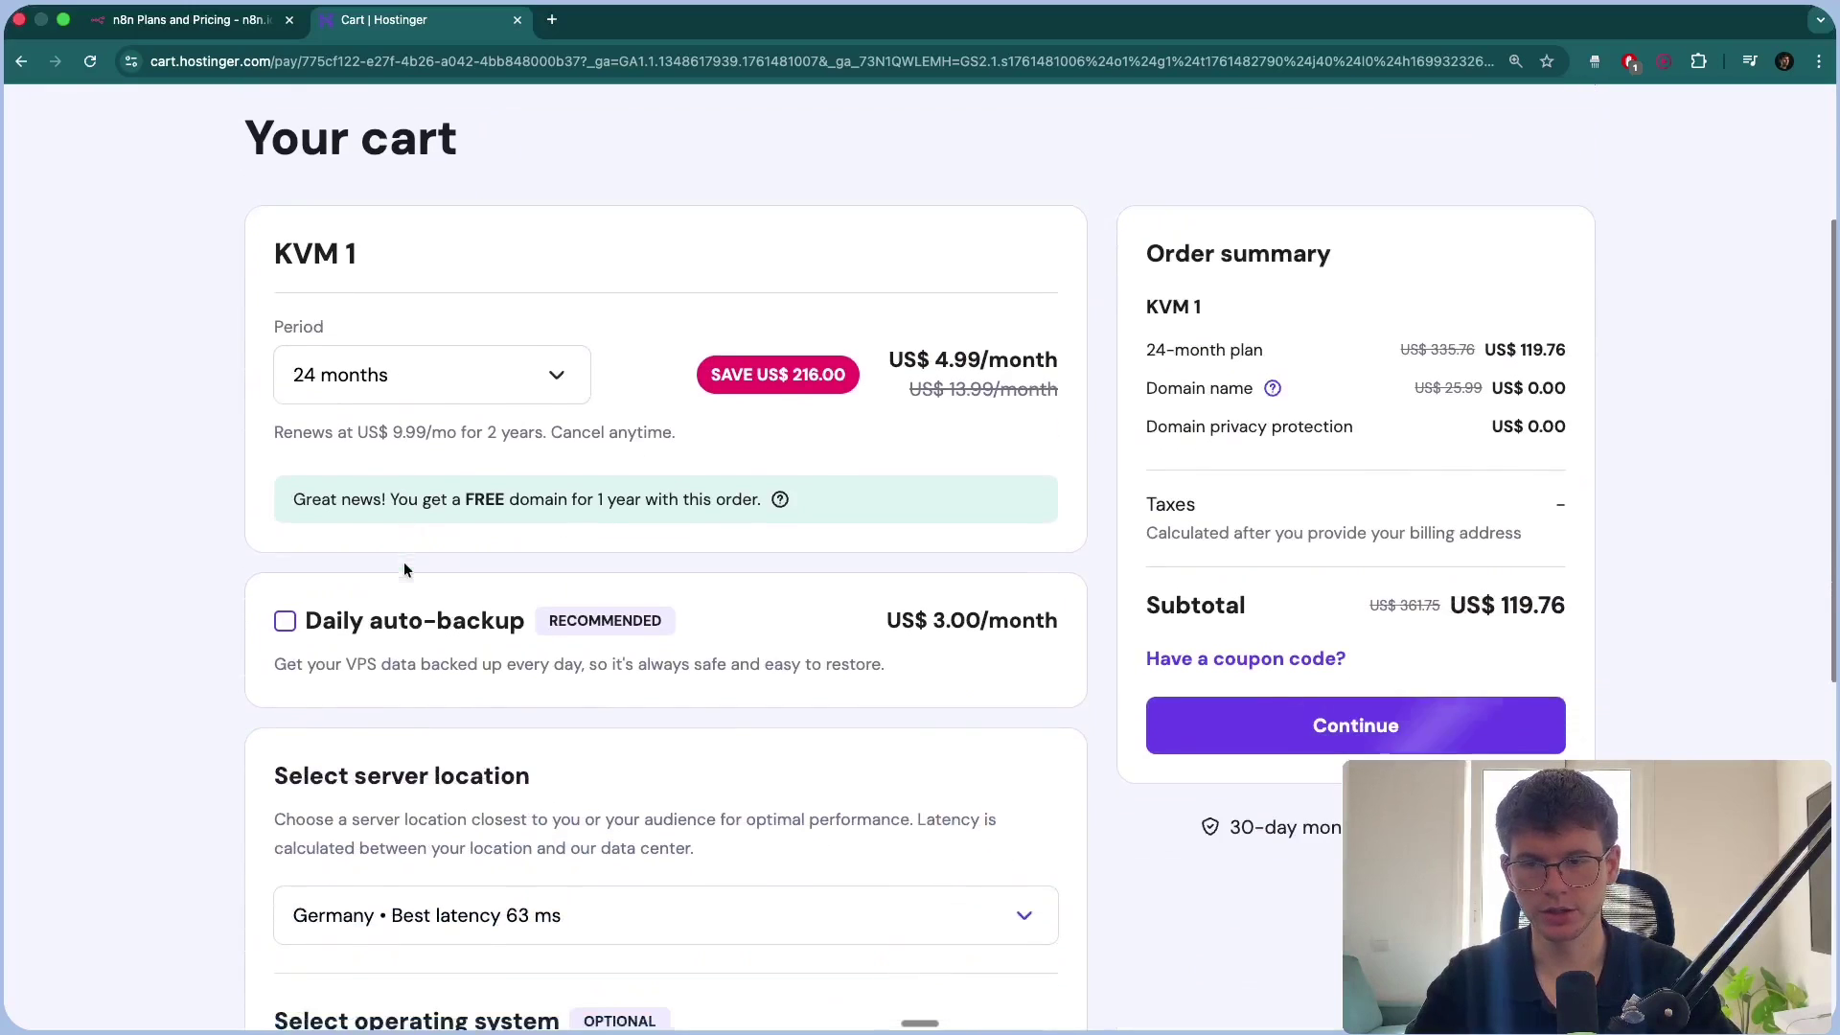
{"action": "left_click", "coordinate": [416, 373]}
{"action": "left_click", "coordinate": [379, 433]}
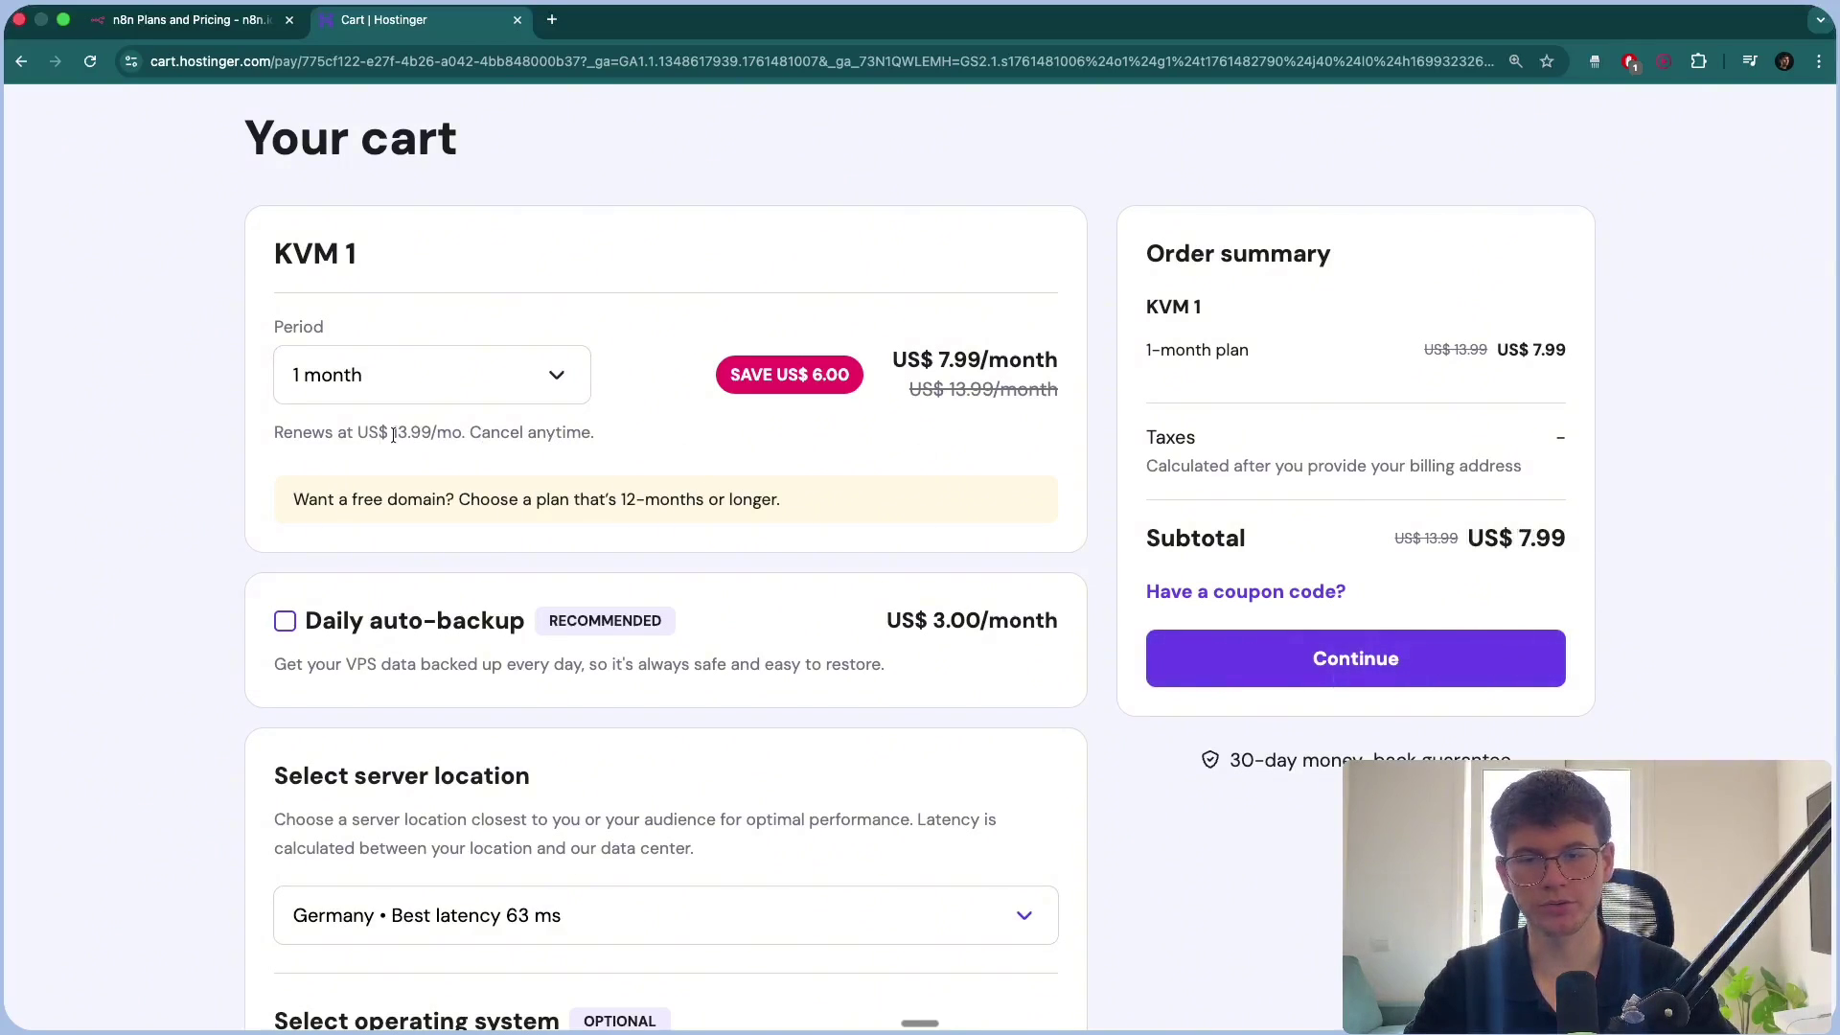
{"action": "left_click", "coordinate": [399, 388]}
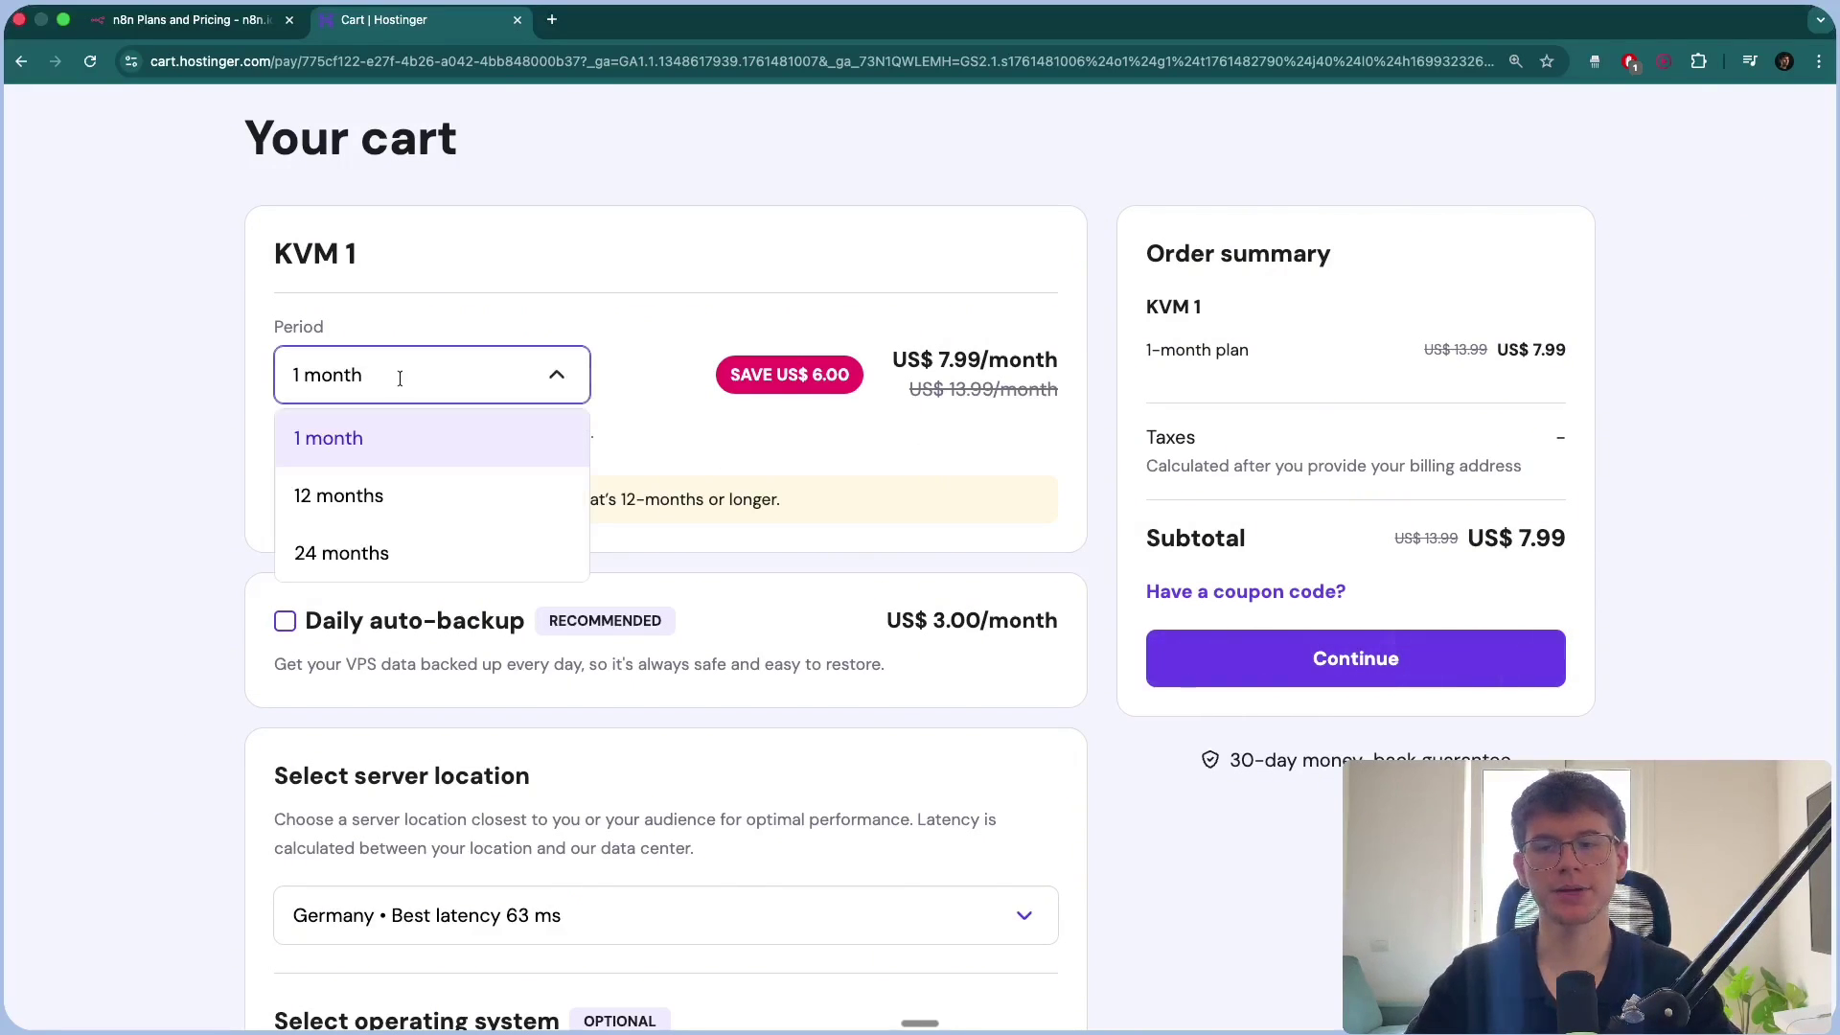
{"action": "left_click", "coordinate": [393, 538]}
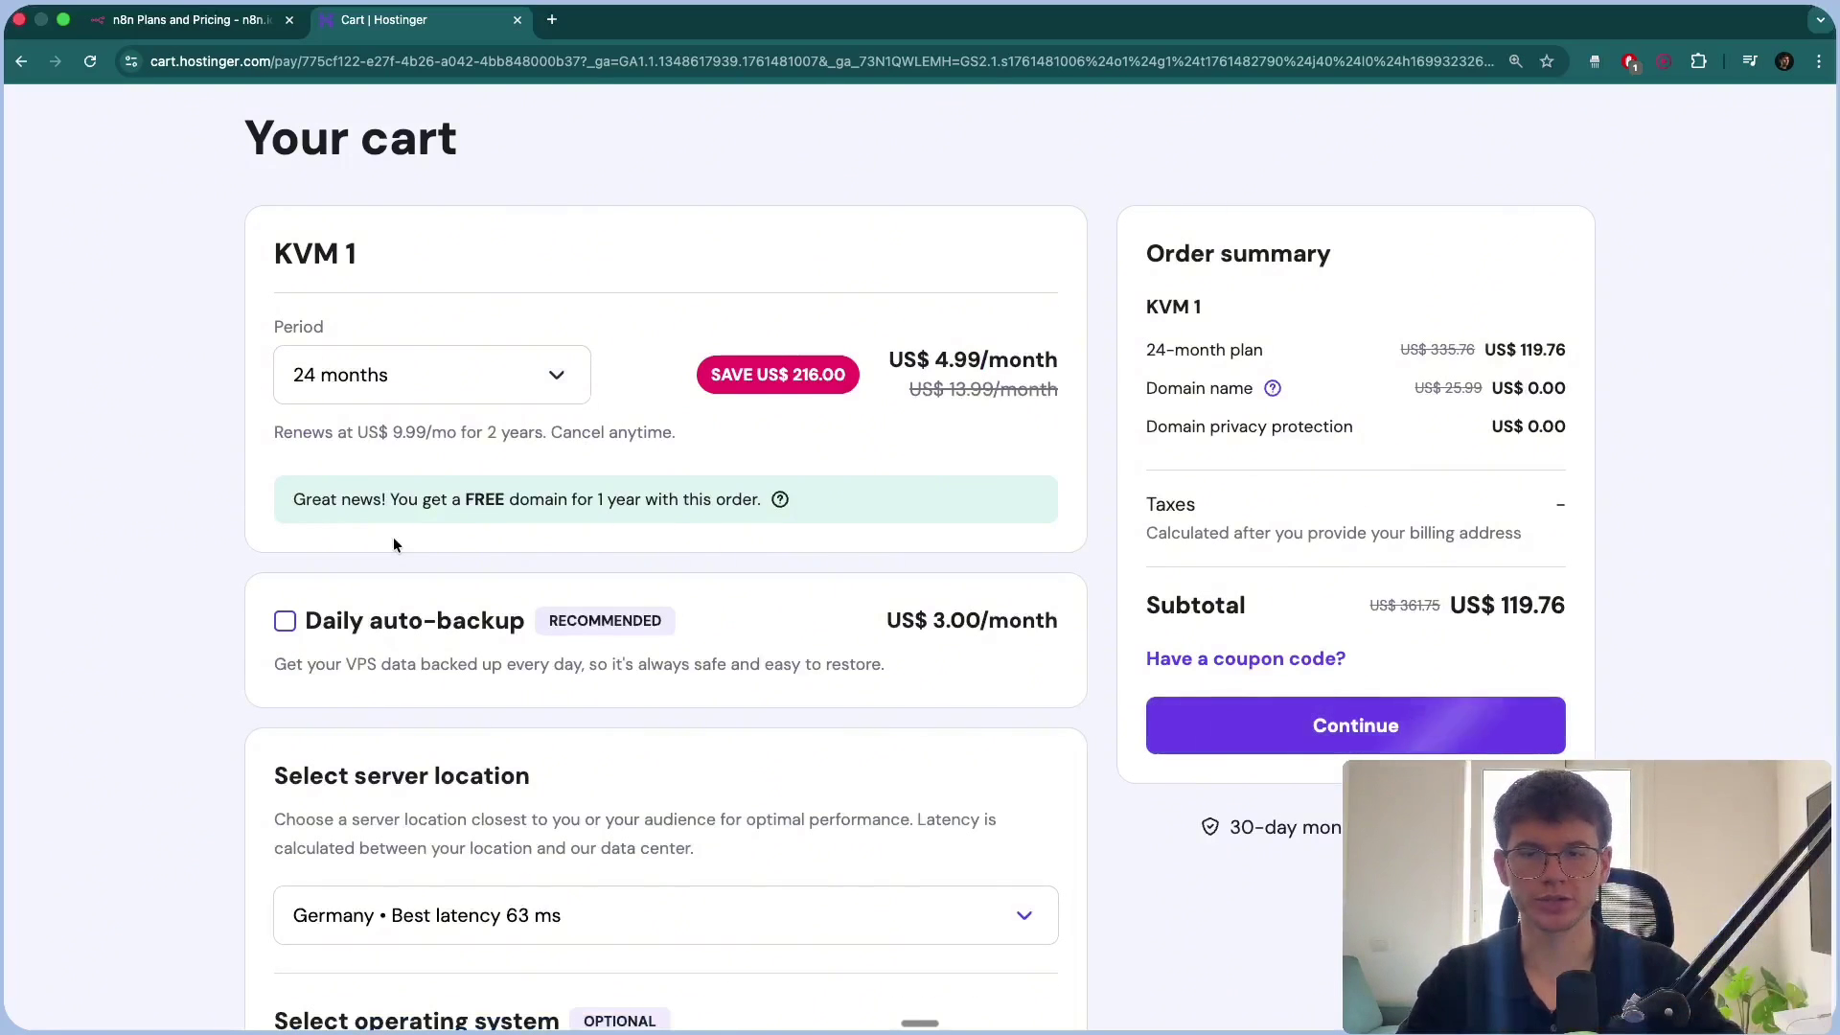
{"action": "left_click", "coordinate": [168, 21]}
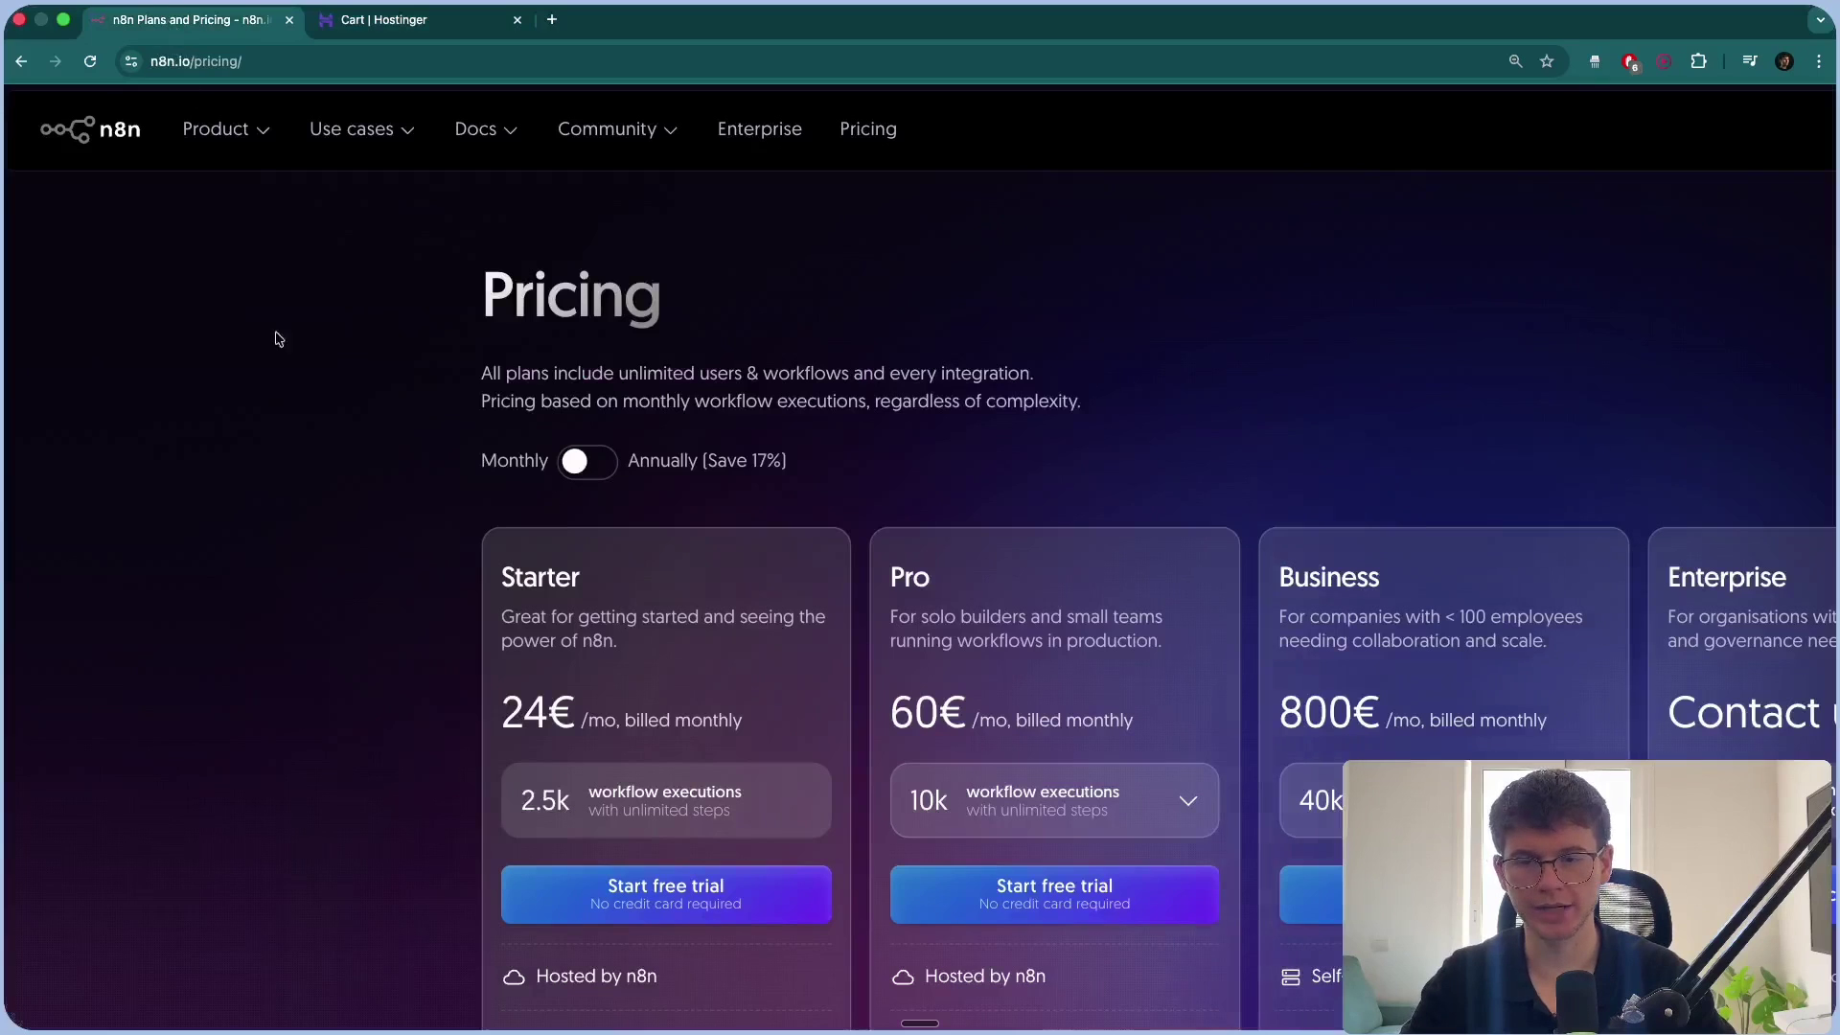
{"action": "scroll", "coordinate": [398, 623], "scroll_direction": "down", "scroll_amount": 3}
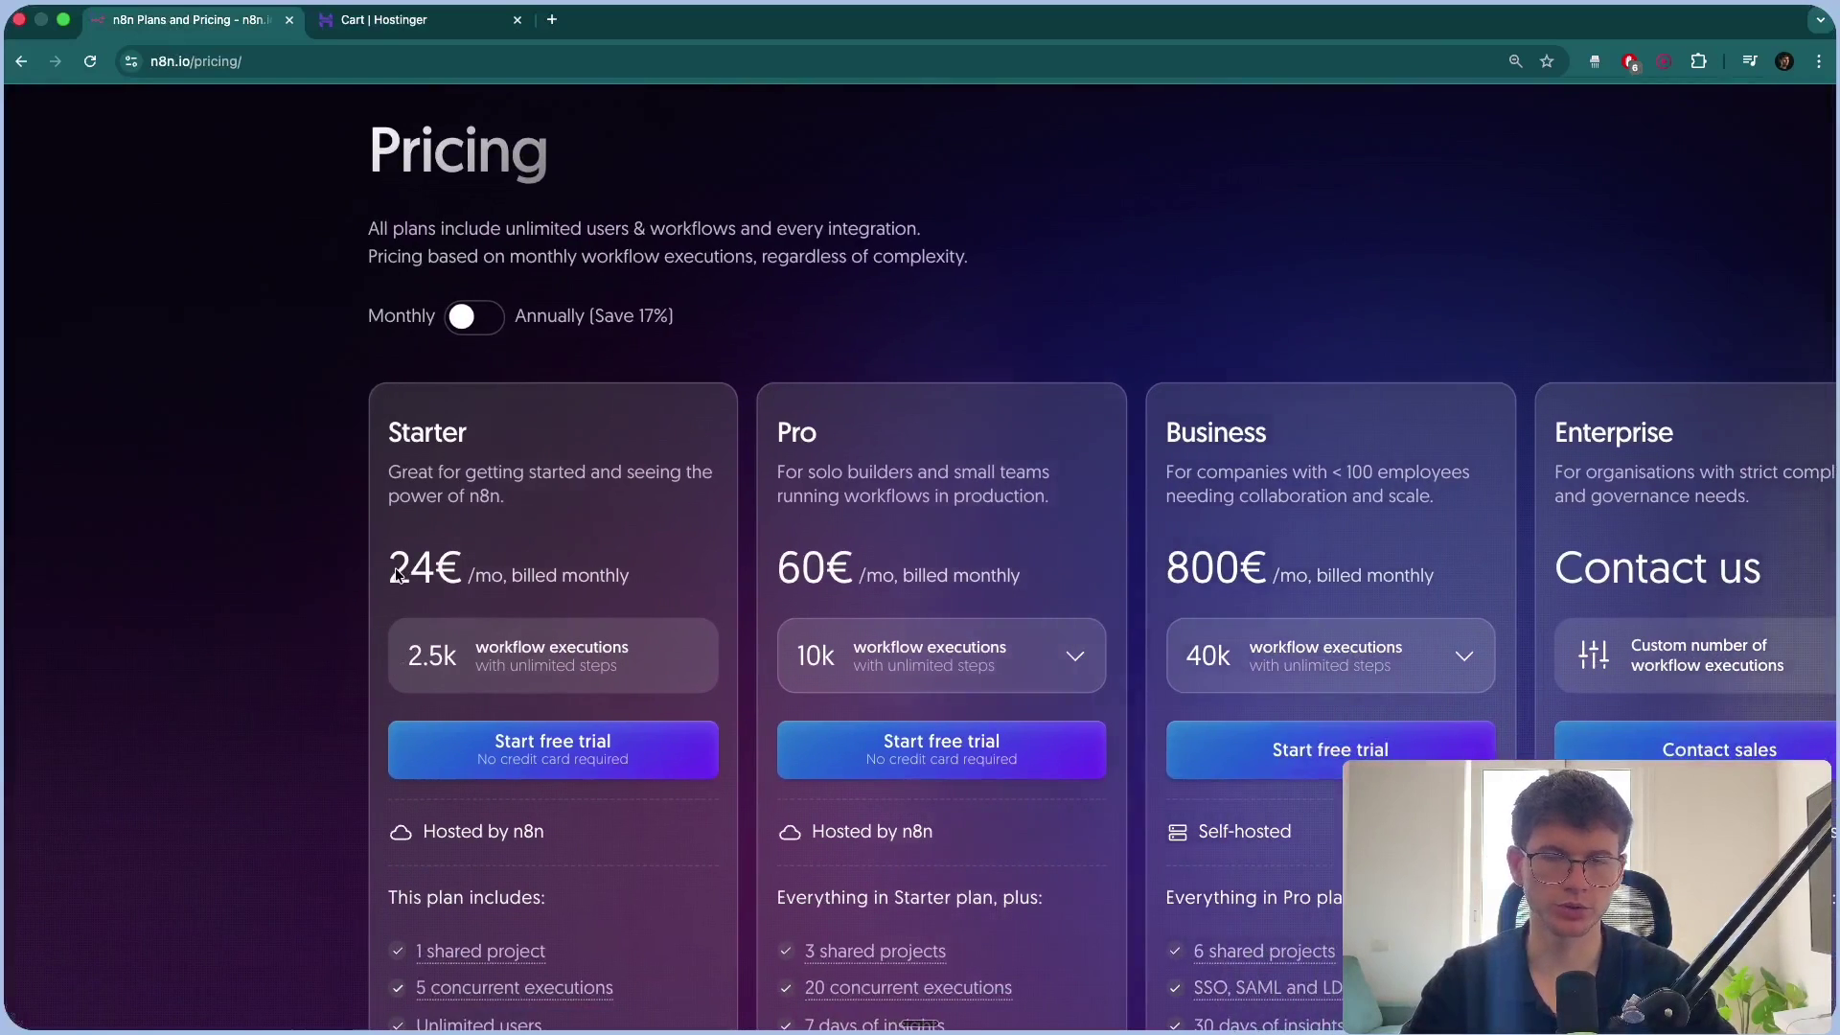
{"action": "scroll", "coordinate": [398, 575], "scroll_direction": "right", "scroll_amount": 3}
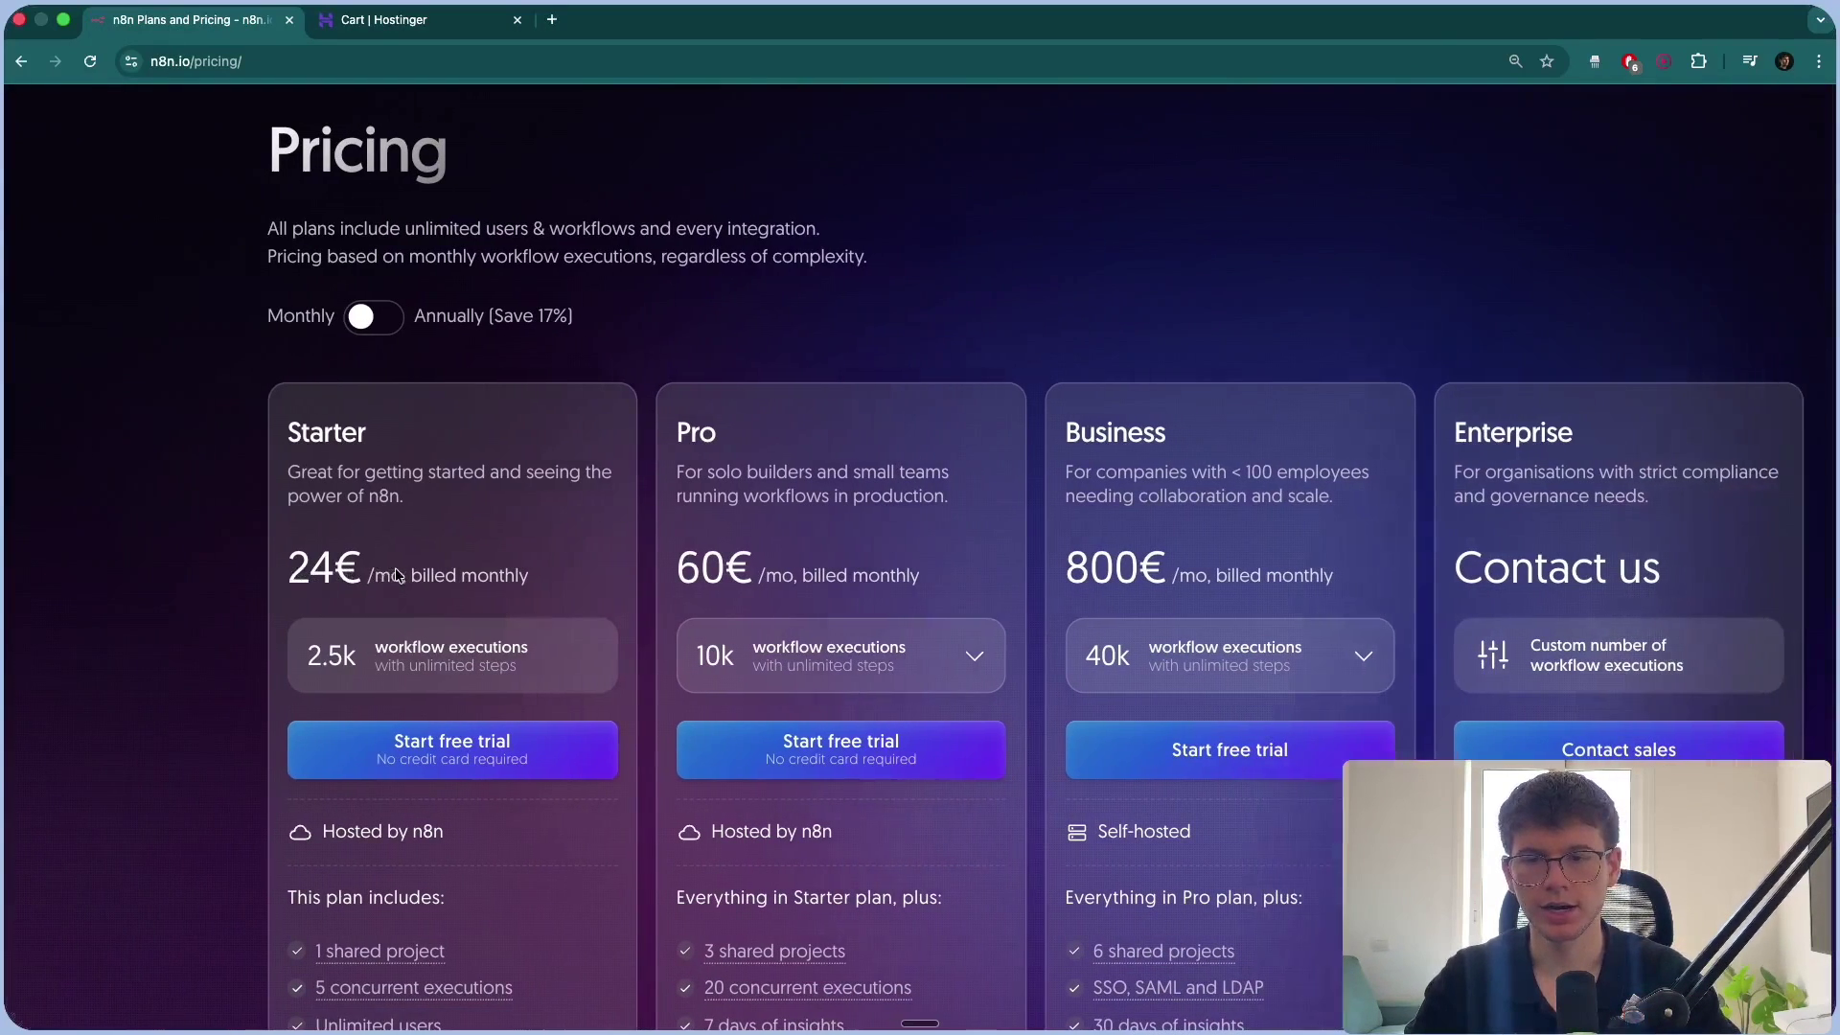
{"action": "left_click", "coordinate": [384, 19]}
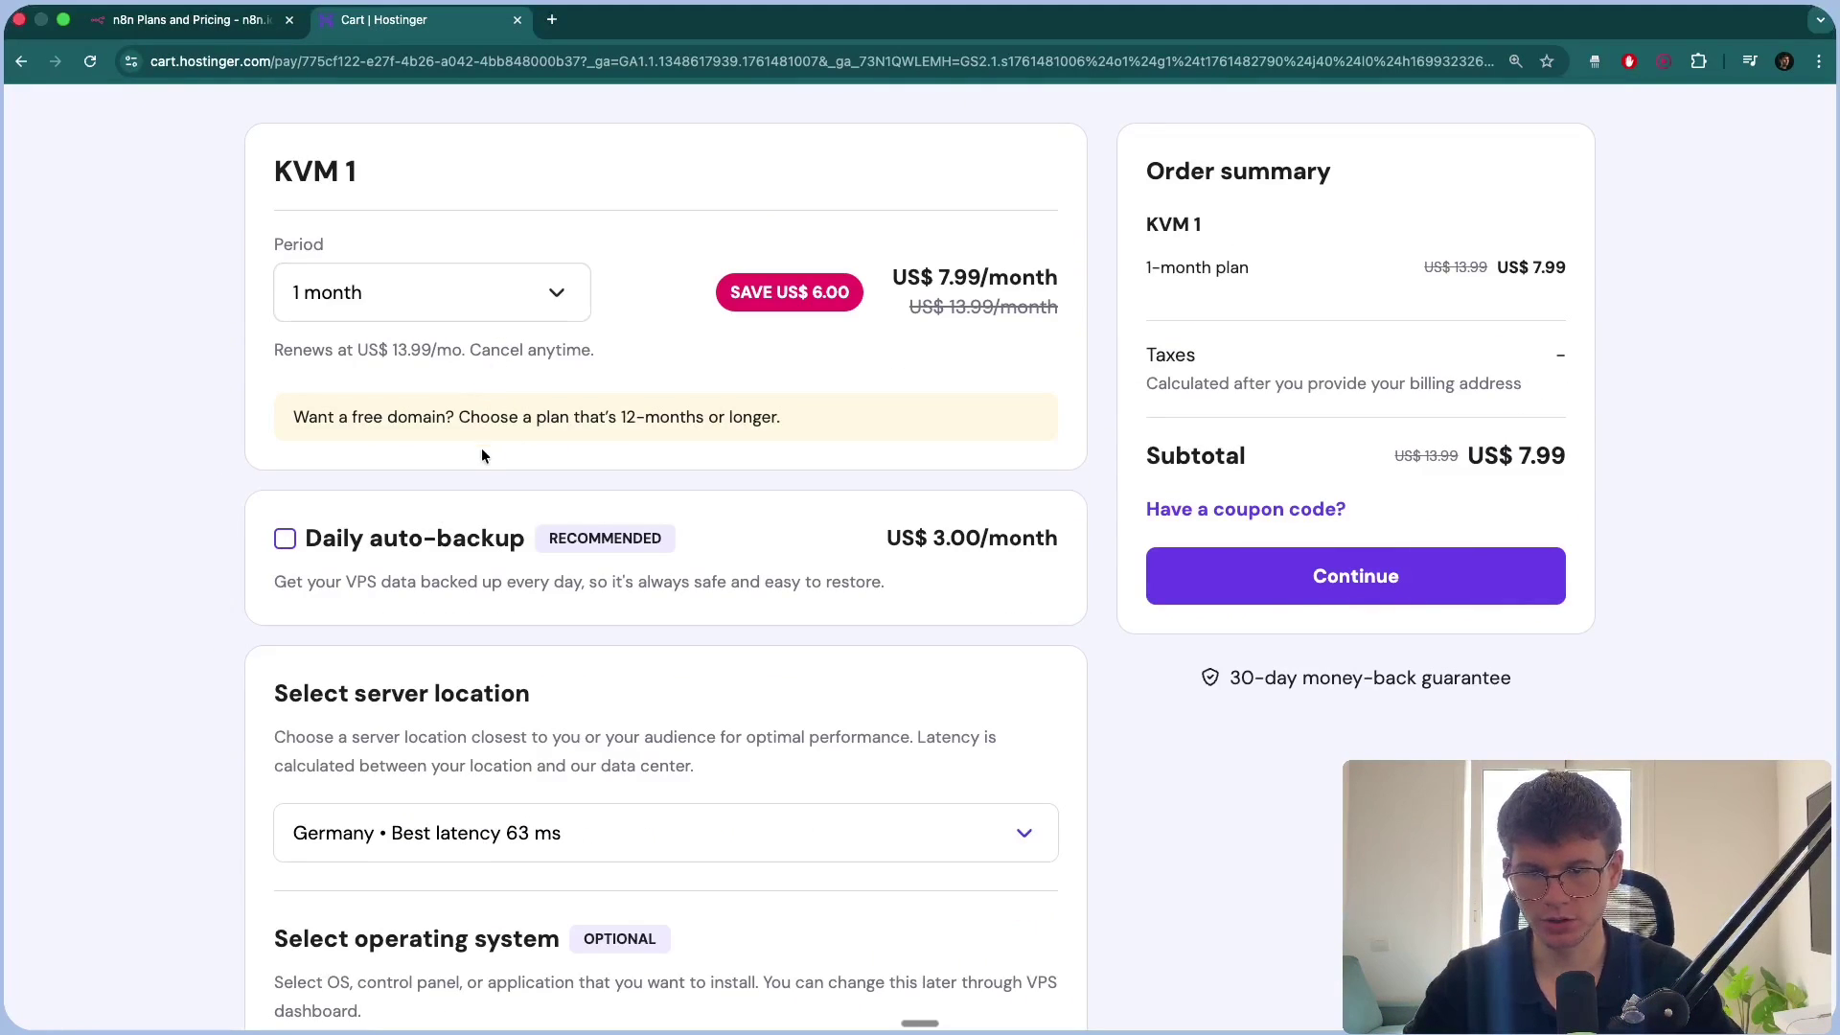
- Open the cart's server location list, with Germany showing the best latency at 63 ms
{"action": "scroll", "coordinate": [481, 447], "scroll_direction": "down", "scroll_amount": 2}
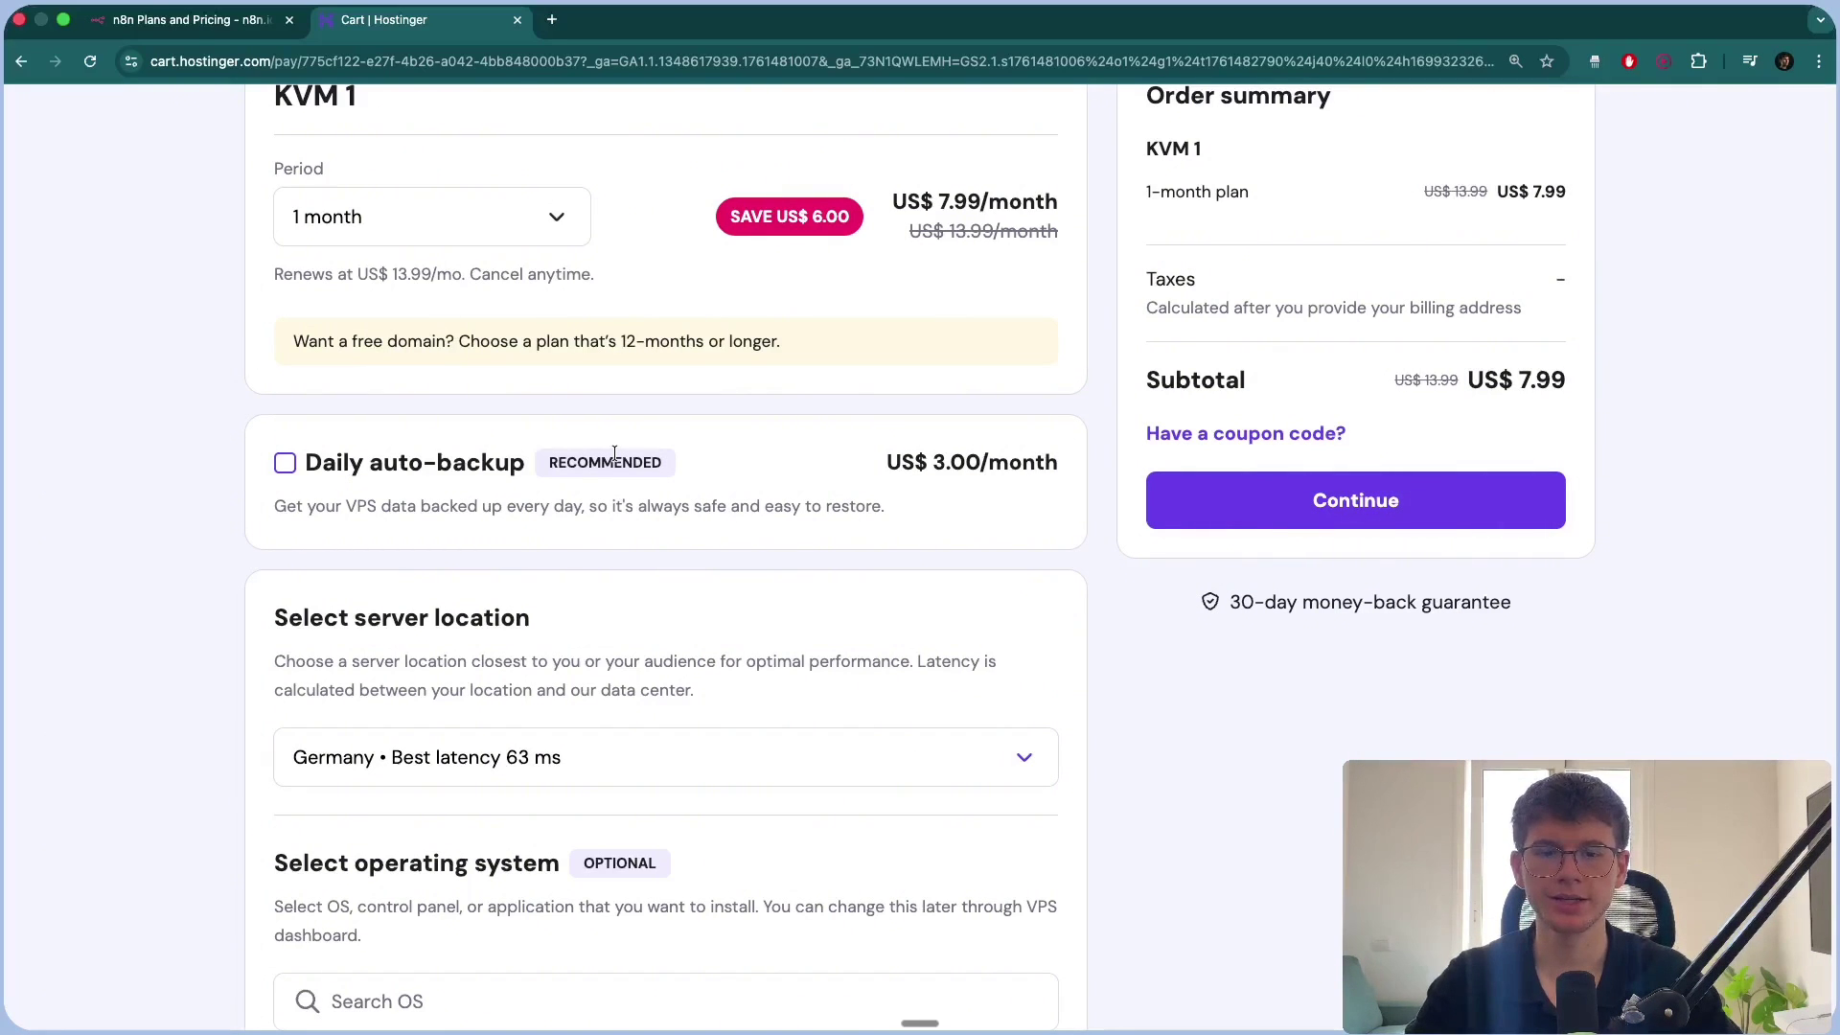
{"action": "scroll", "coordinate": [615, 455], "scroll_direction": "down", "scroll_amount": 5}
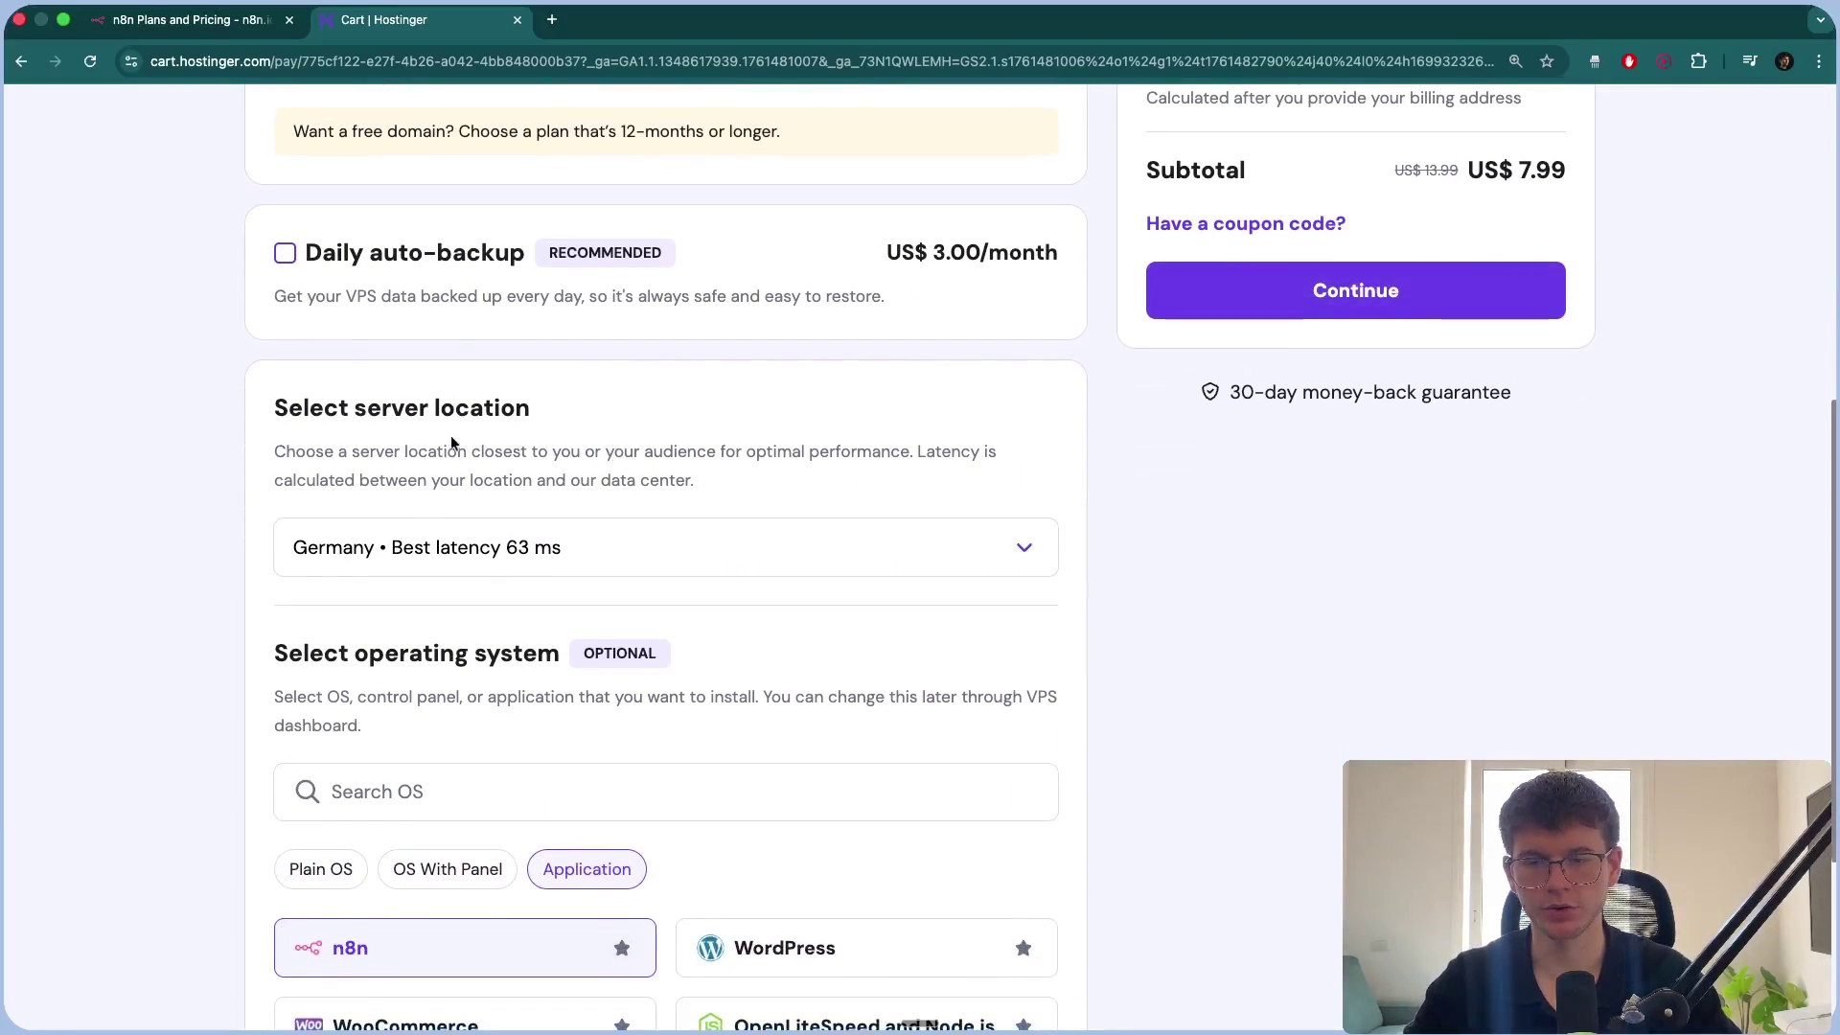
{"action": "scroll", "coordinate": [539, 430], "scroll_direction": "down", "scroll_amount": 2}
{"action": "left_click", "coordinate": [542, 407]}
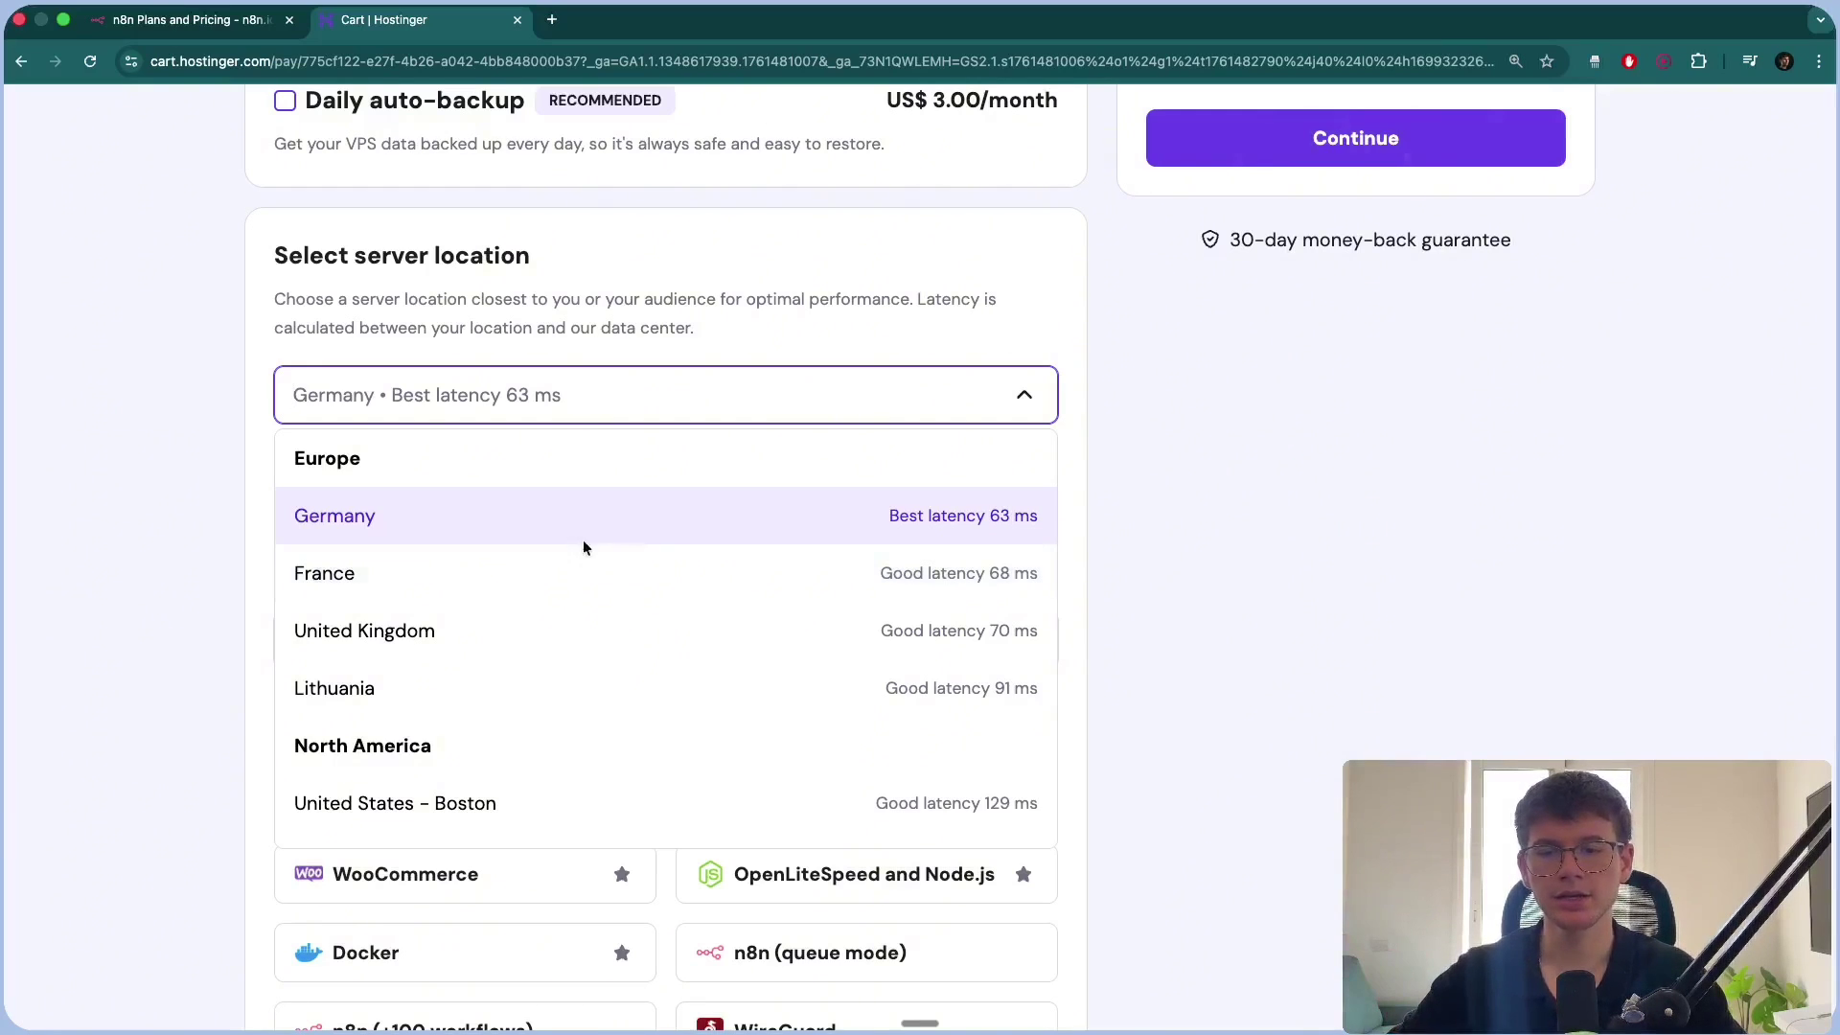
{"action": "scroll", "coordinate": [677, 534], "scroll_direction": "up", "scroll_amount": 5}
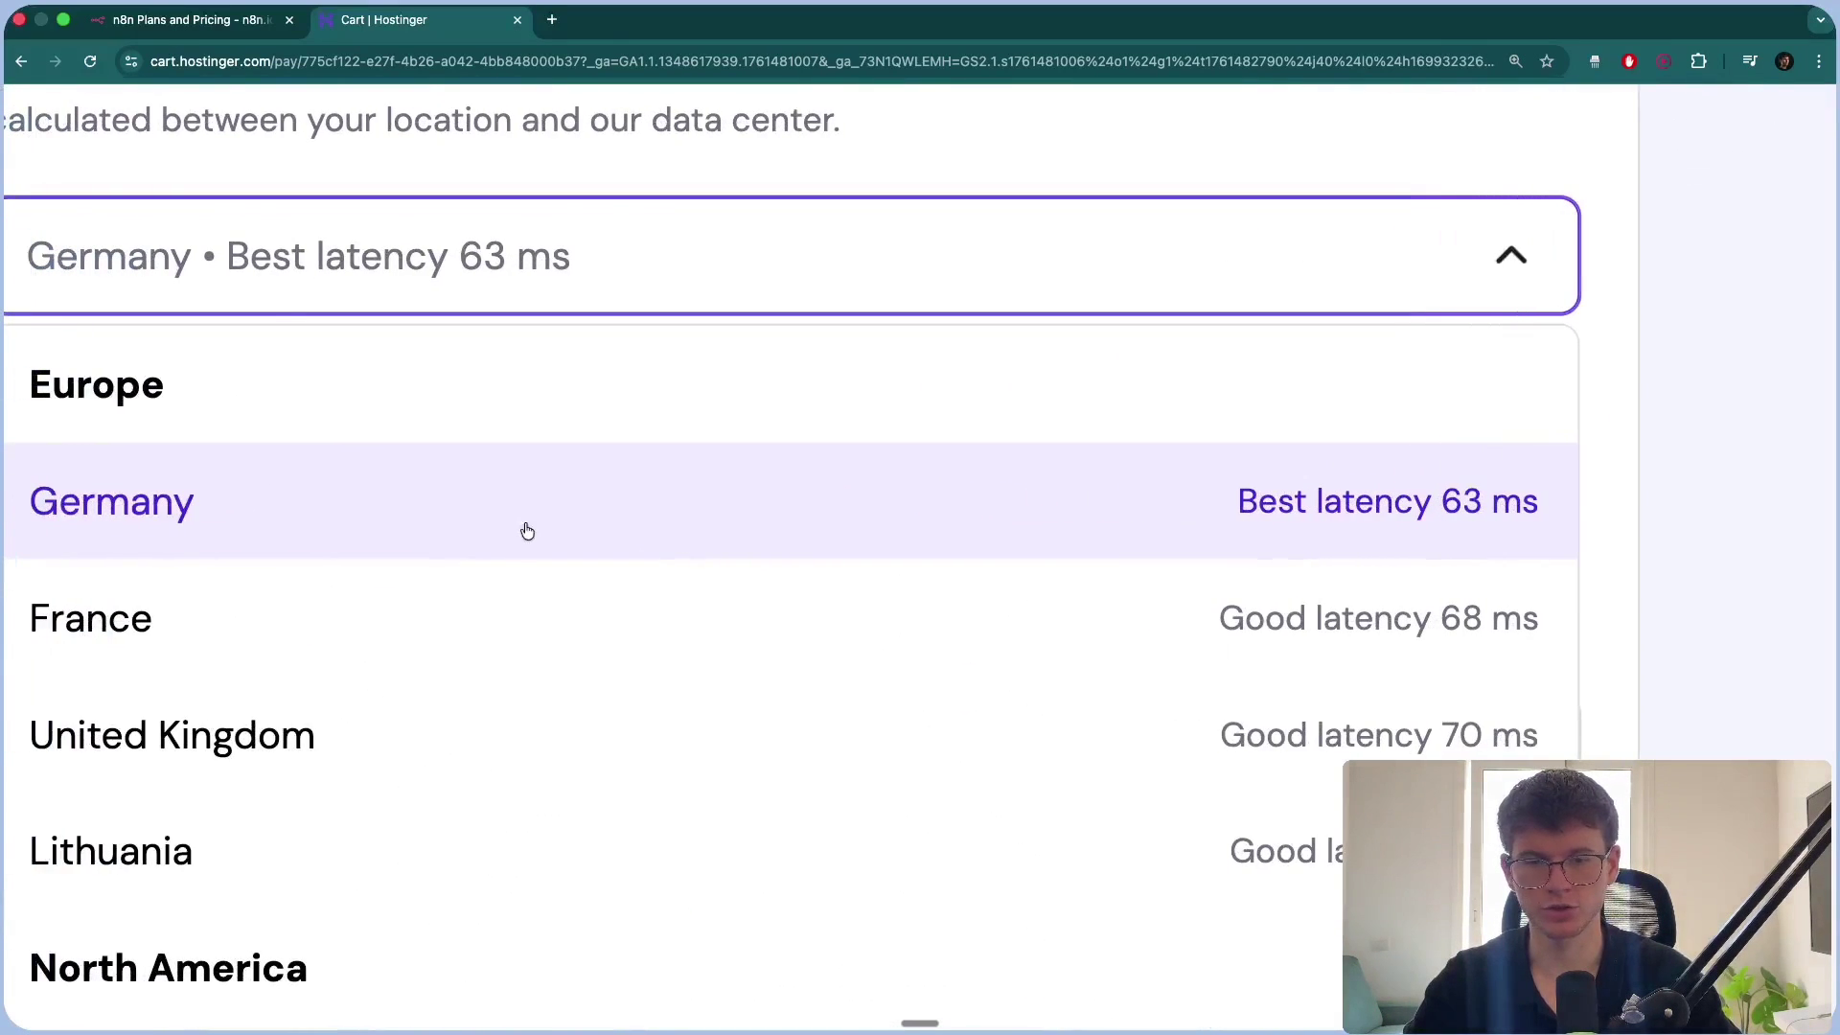
{"action": "scroll", "coordinate": [509, 546], "scroll_direction": "down", "scroll_amount": 5}
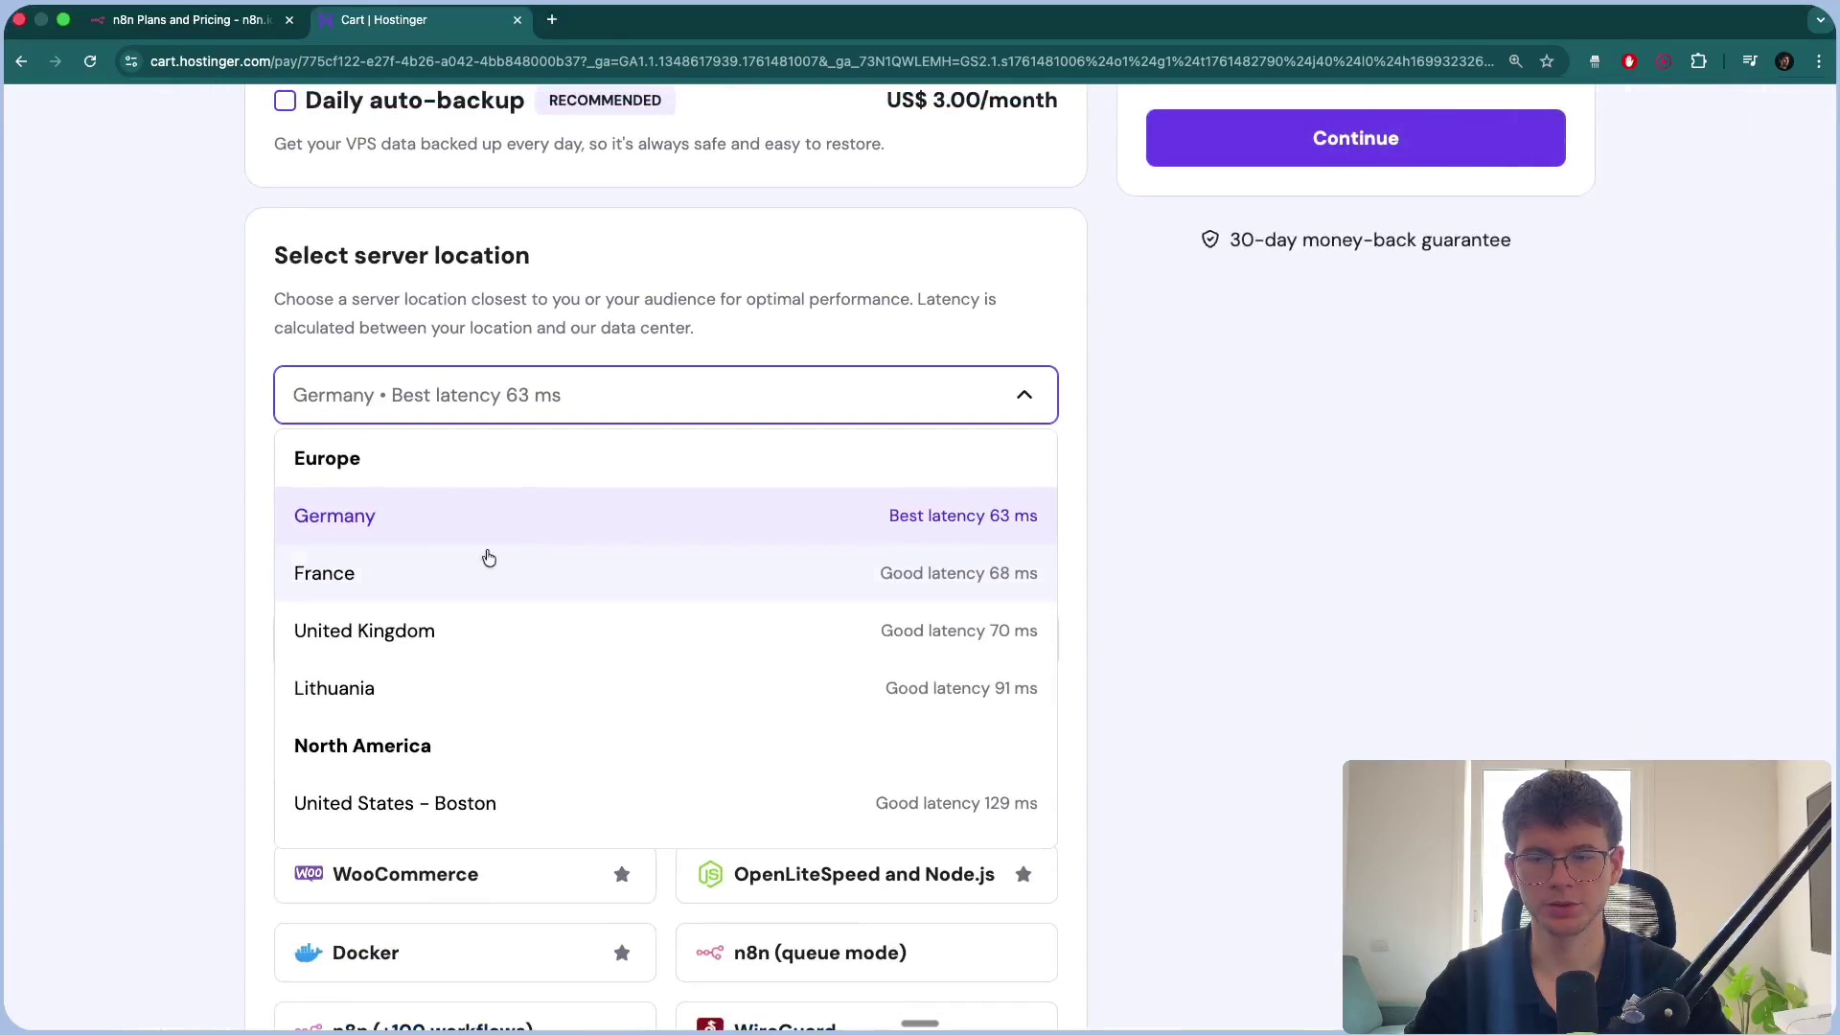
- Keep Germany as the server location and confirm n8n as the operating system
{"action": "left_click", "coordinate": [192, 548]}
{"action": "scroll", "coordinate": [220, 537], "scroll_direction": "down", "scroll_amount": 3}
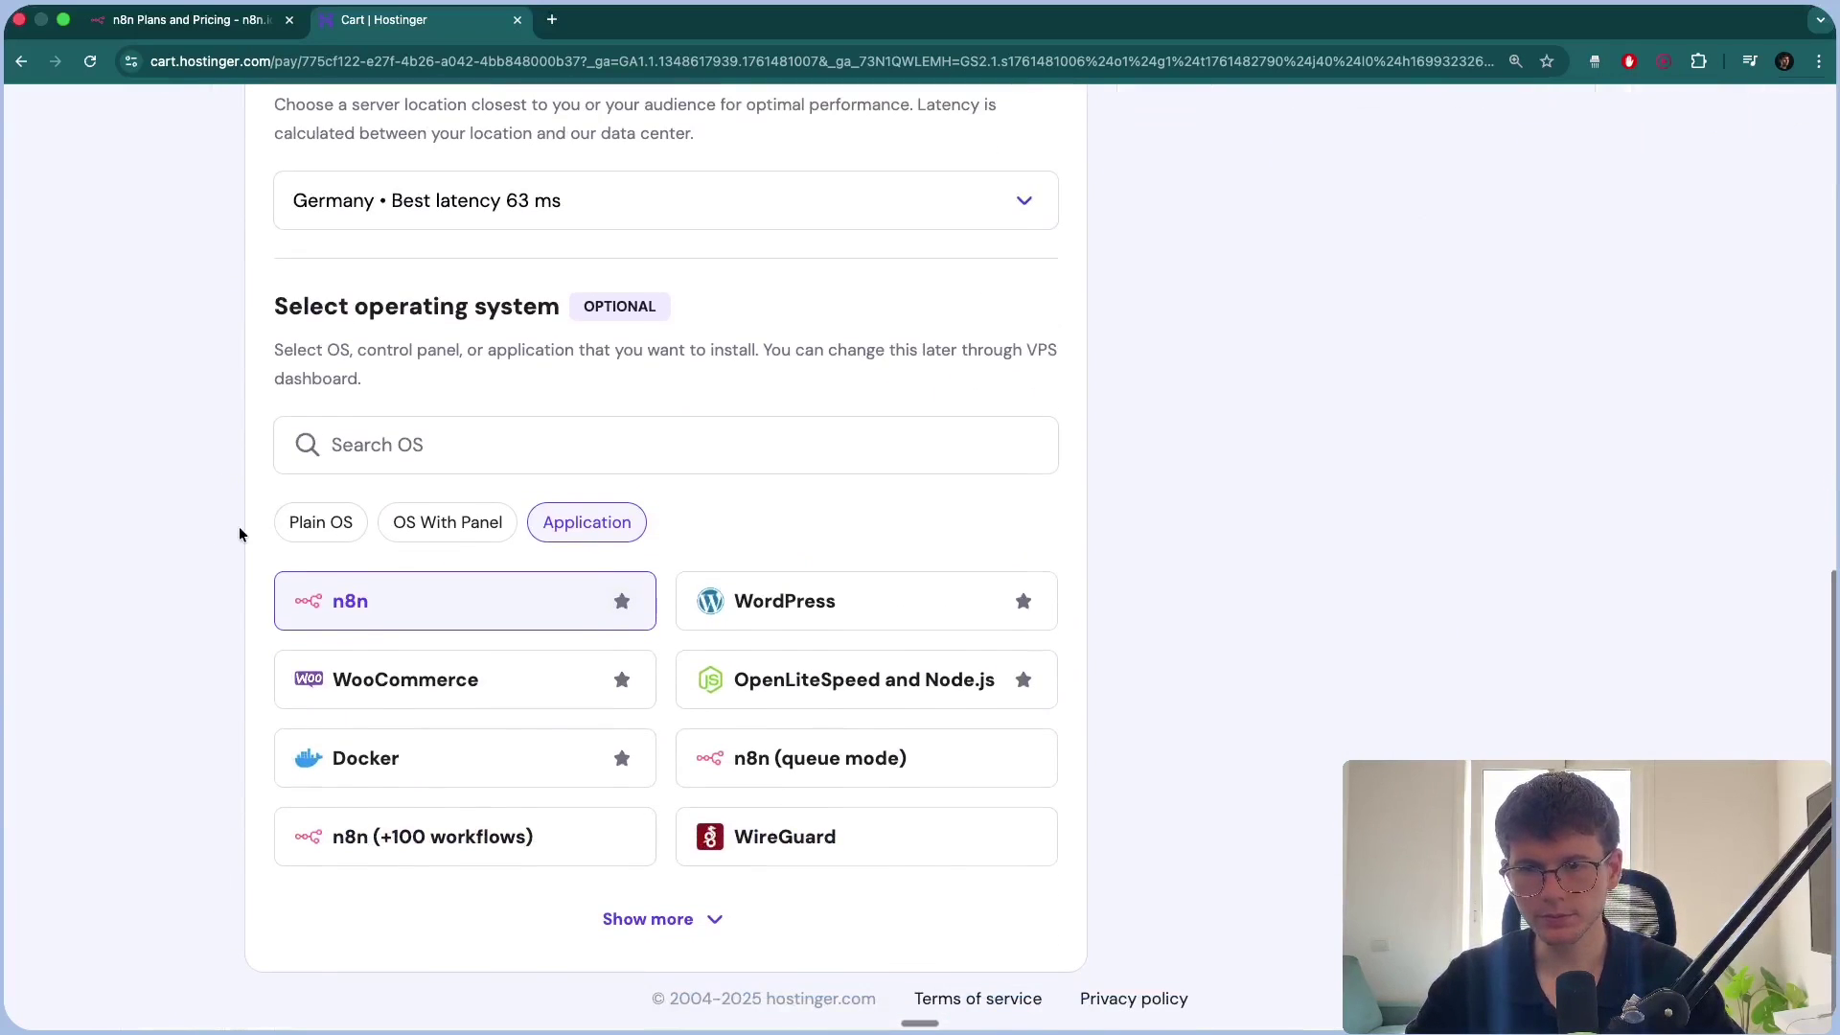
{"action": "double_click", "coordinate": [372, 305]}
{"action": "left_click", "coordinate": [169, 419]}
{"action": "left_click", "coordinate": [440, 615]}
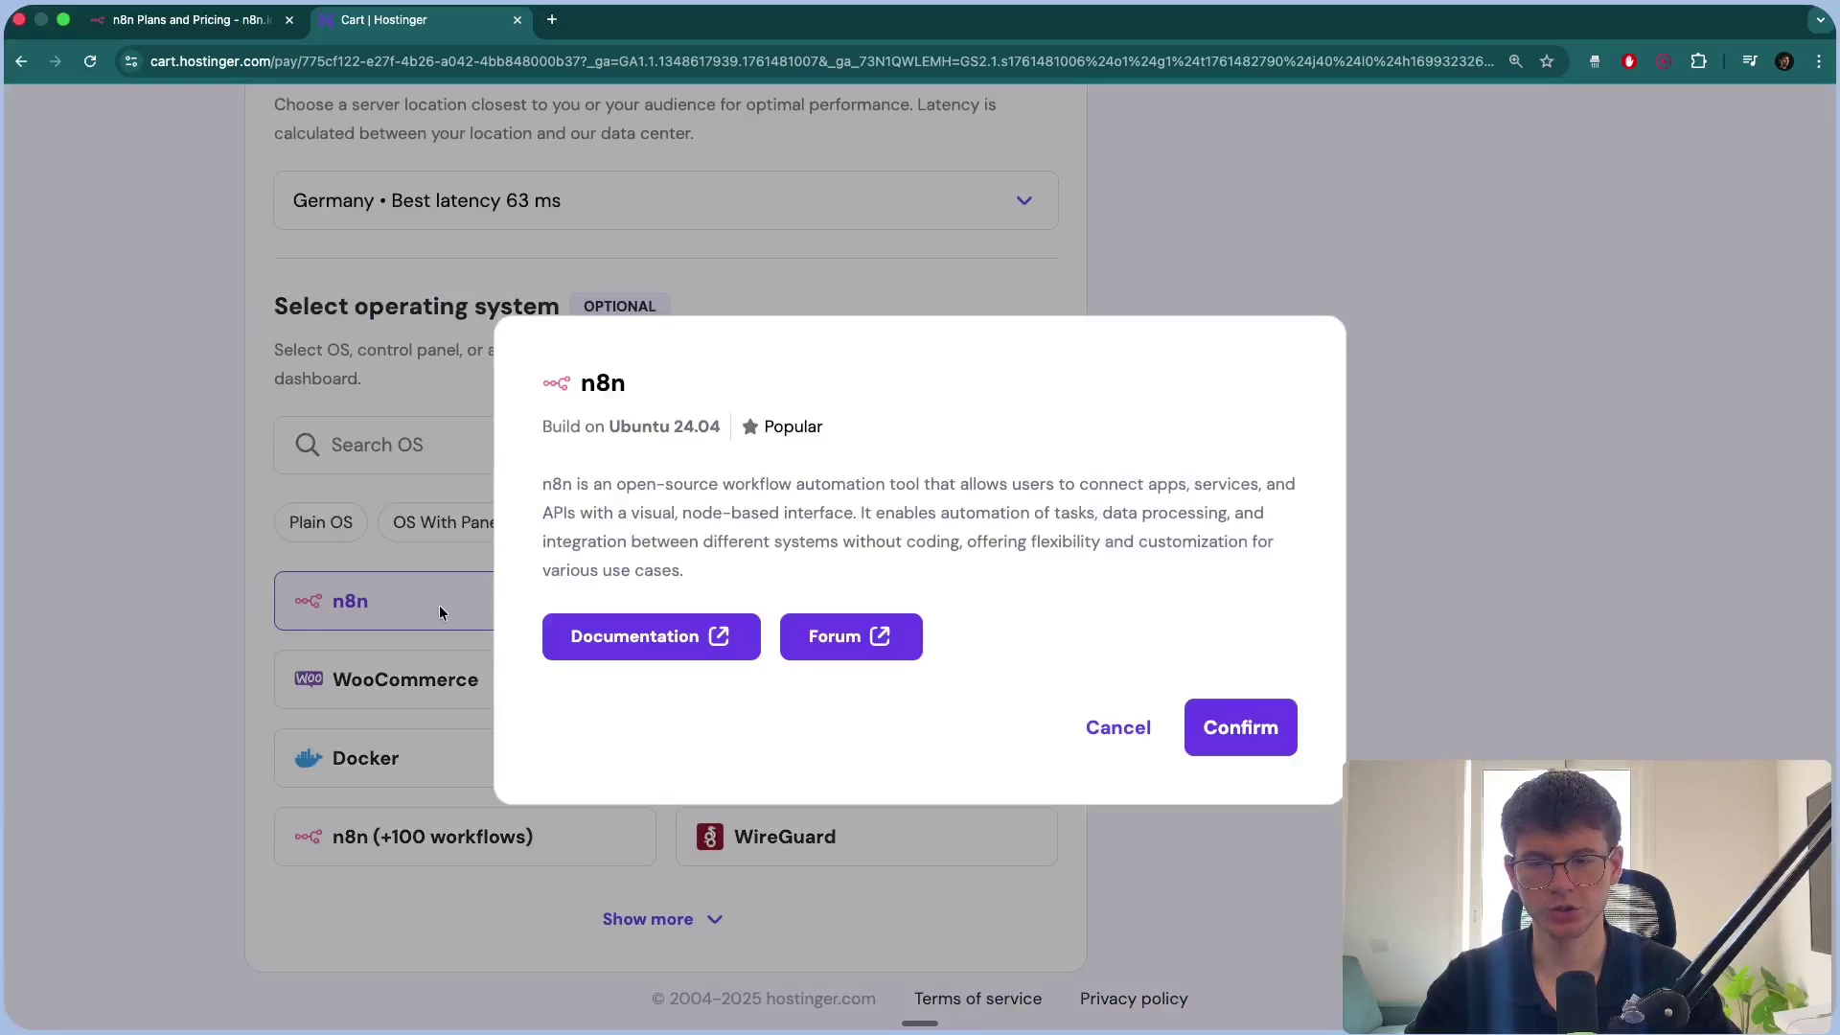
{"action": "left_click", "coordinate": [1238, 730]}
- Continue from the cart to checkout and choose to sign up with Google
{"action": "scroll", "coordinate": [977, 690], "scroll_direction": "up", "scroll_amount": 8}
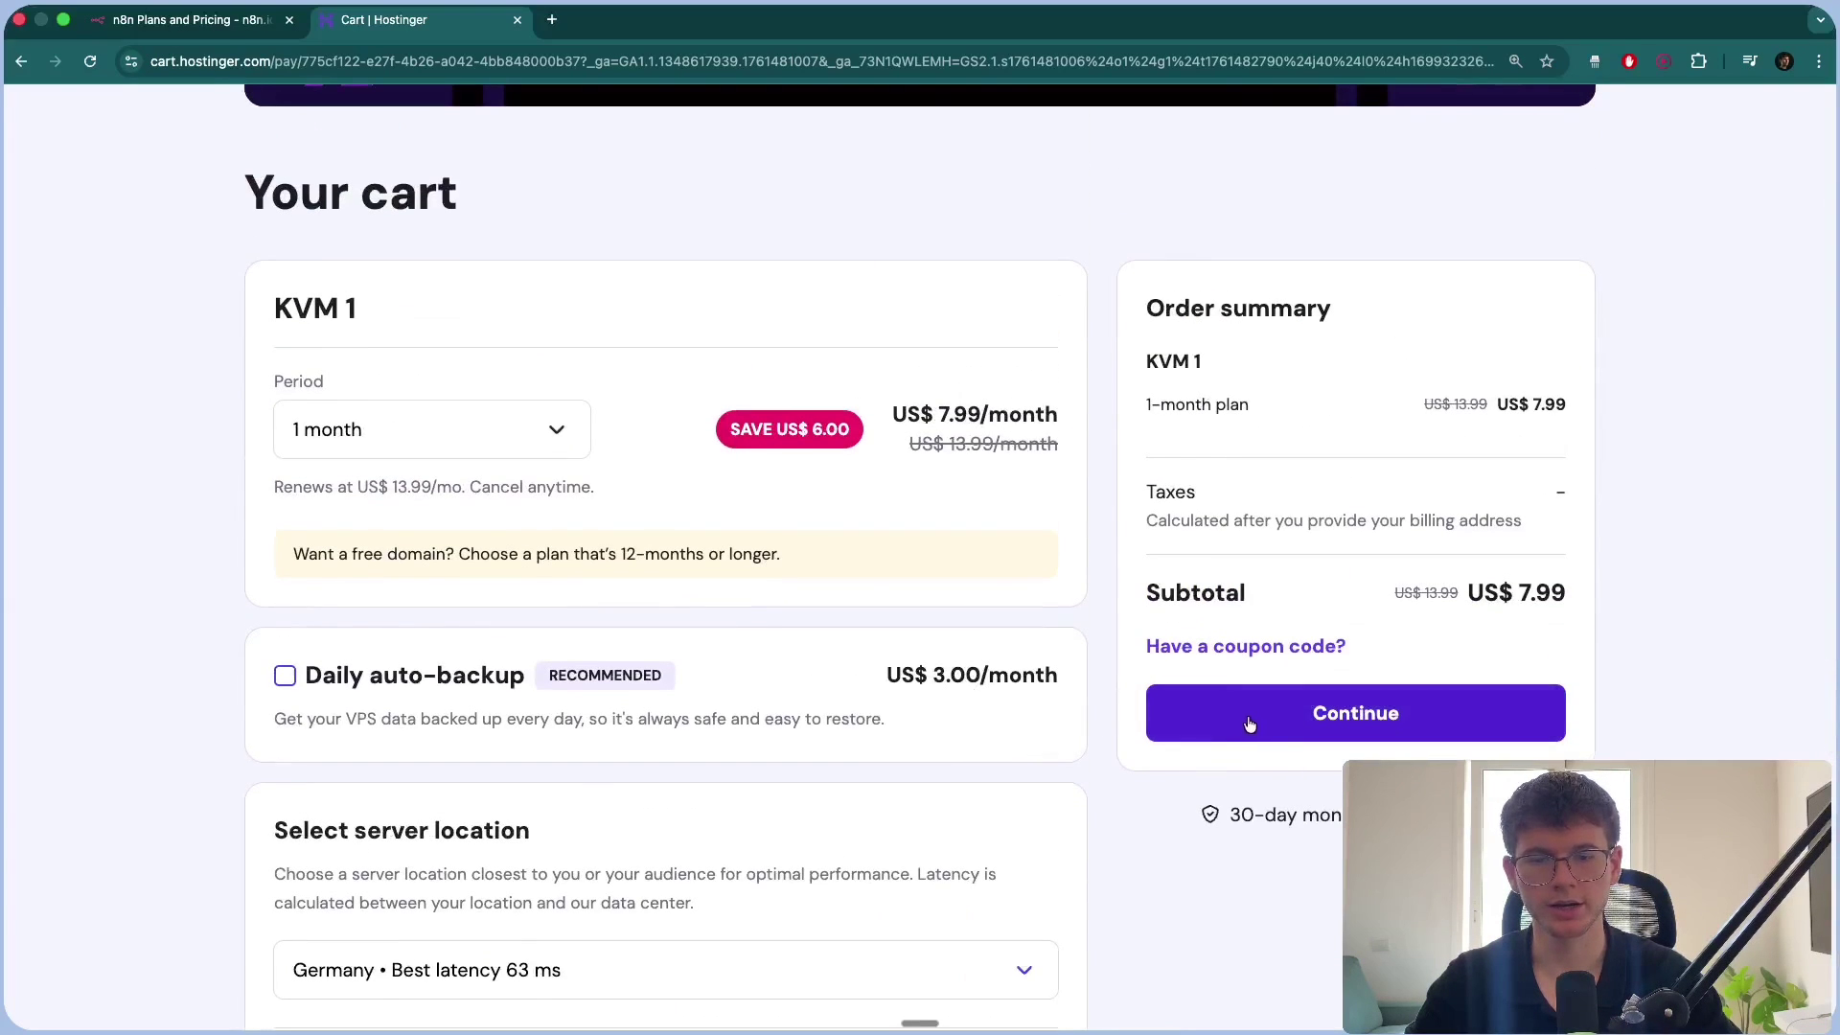
{"action": "left_click", "coordinate": [1255, 719]}
{"action": "left_click", "coordinate": [843, 360]}
- Pick the Google account and allow hostinger.com to access its info
{"action": "left_click", "coordinate": [1080, 429]}
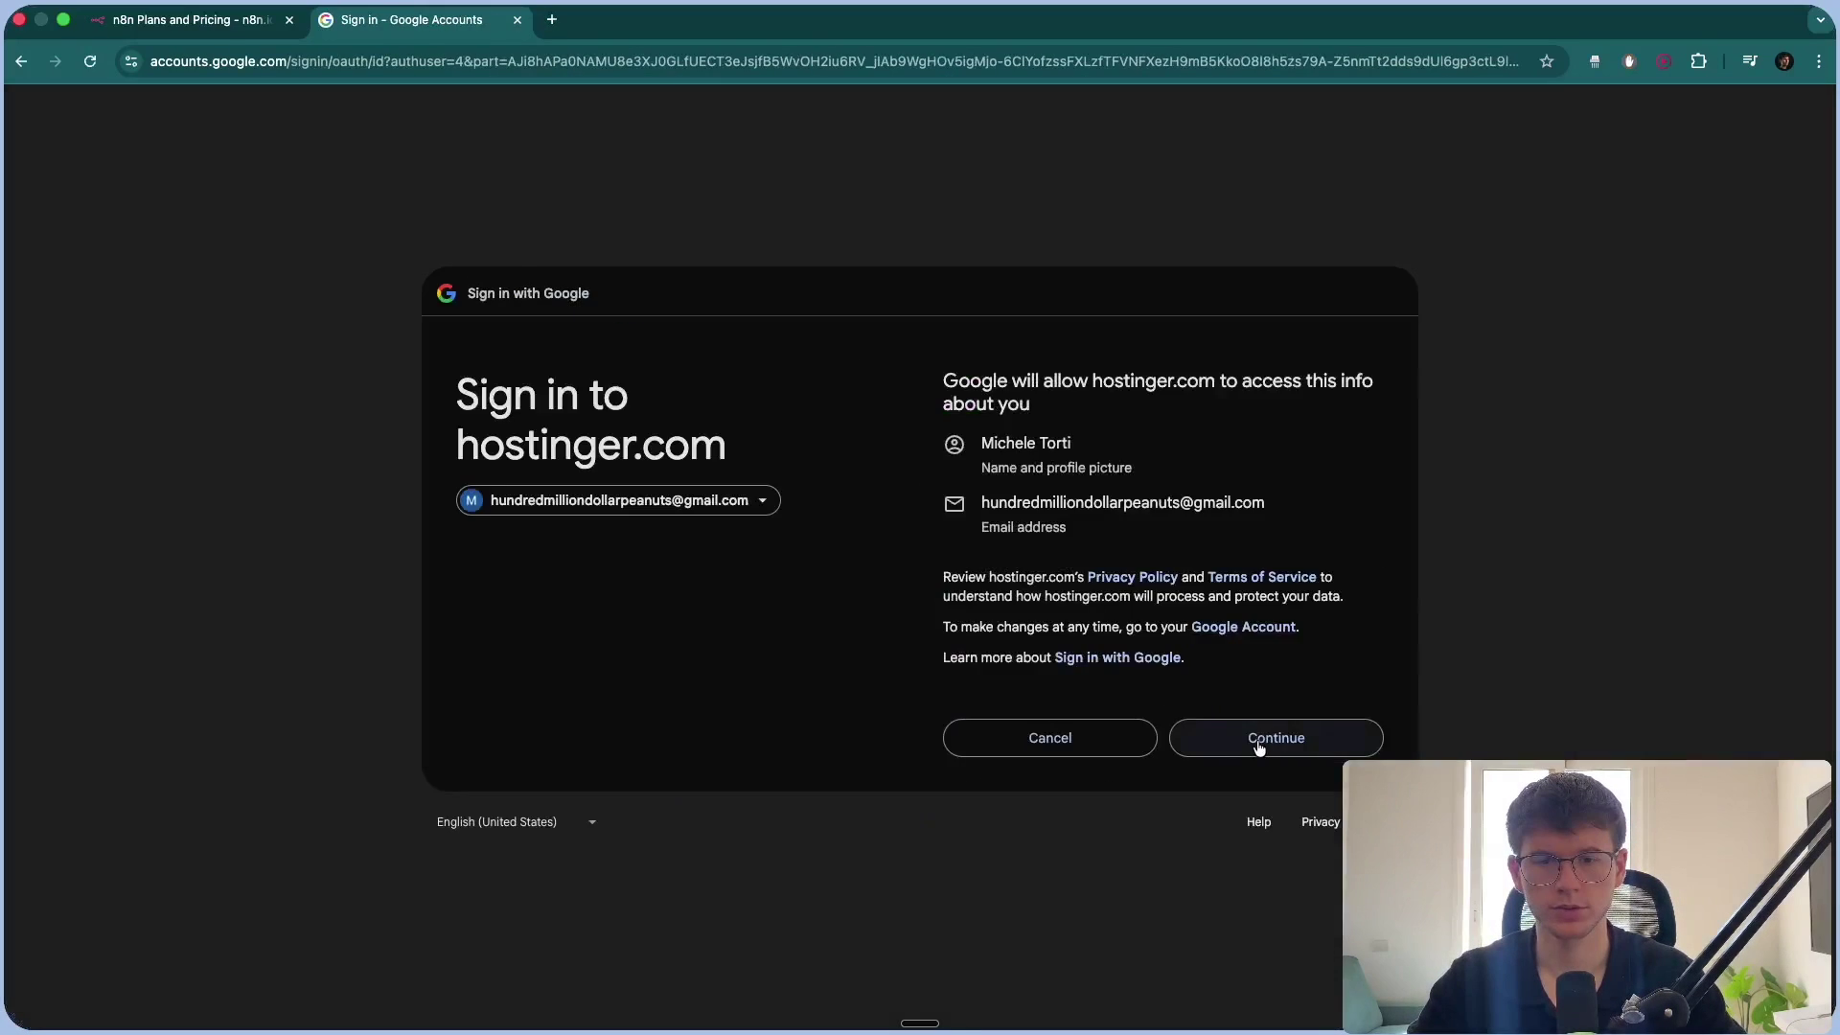
{"action": "left_click", "coordinate": [1259, 742]}
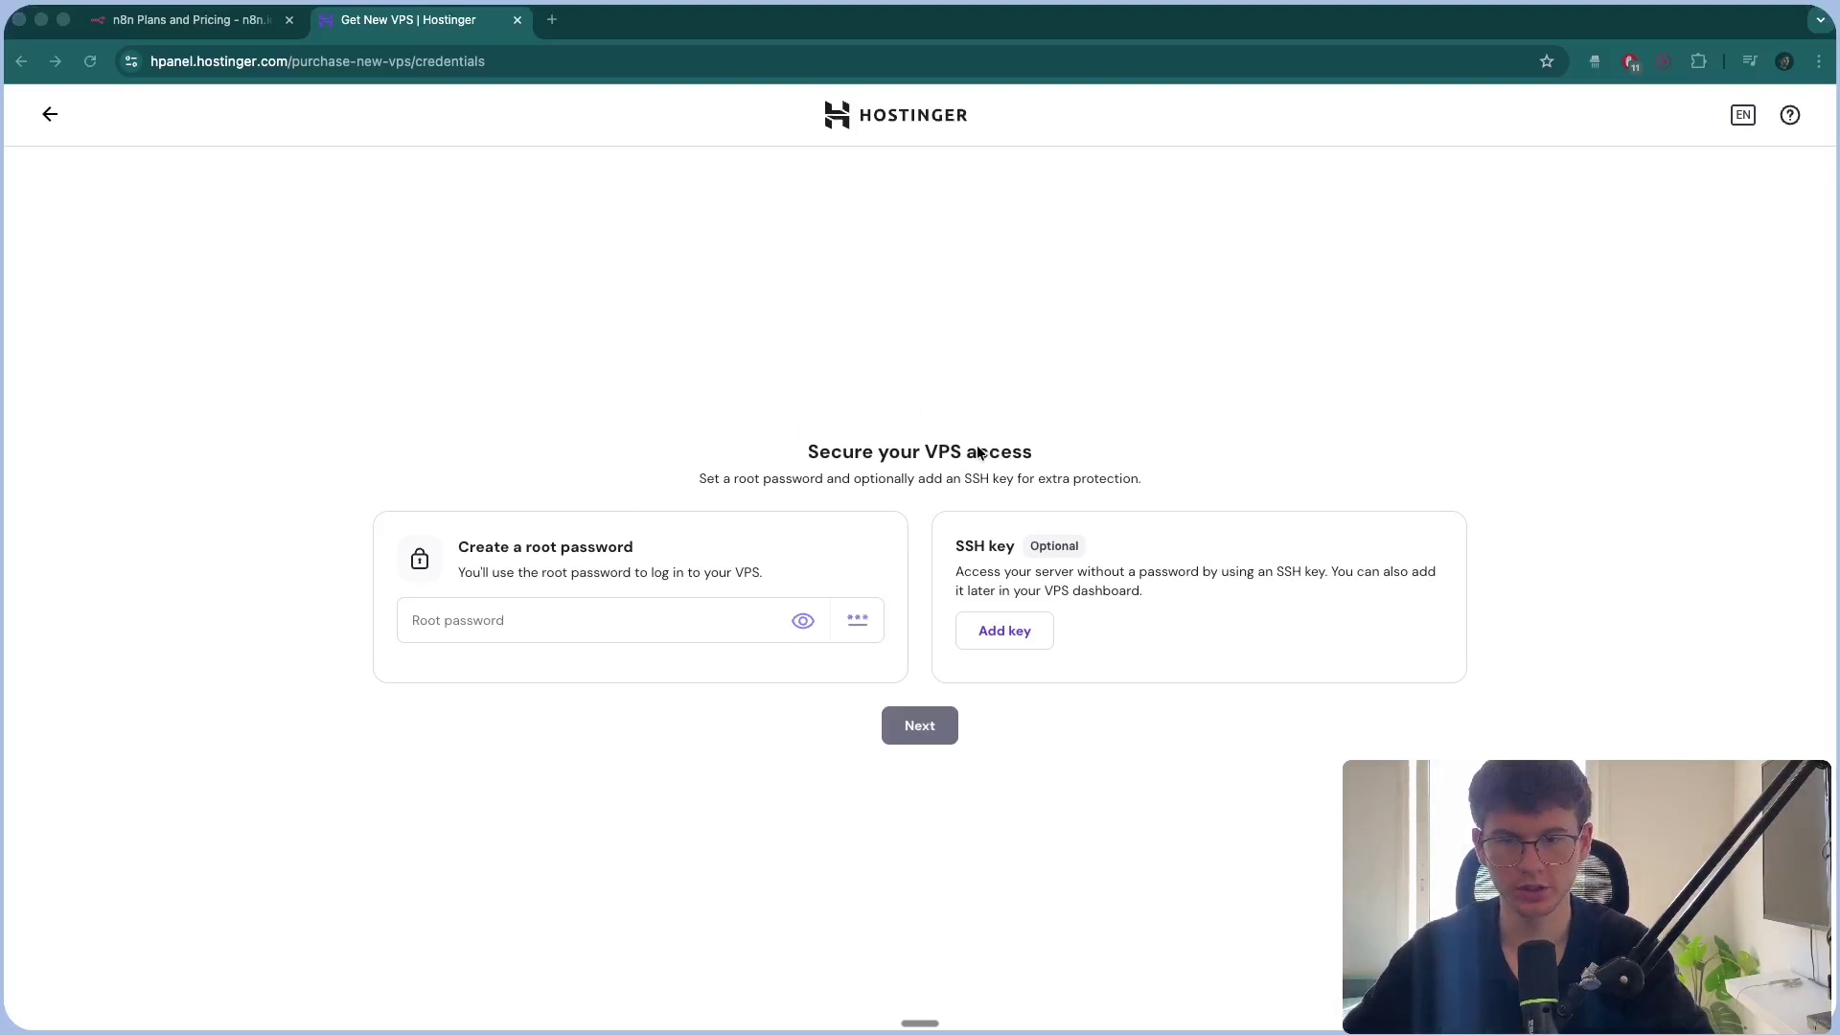
- Paste a root password, keep the free malware scanner, and finish the VPS setup
{"action": "left_click", "coordinate": [687, 618]}
{"action": "key", "text": "super+v"}
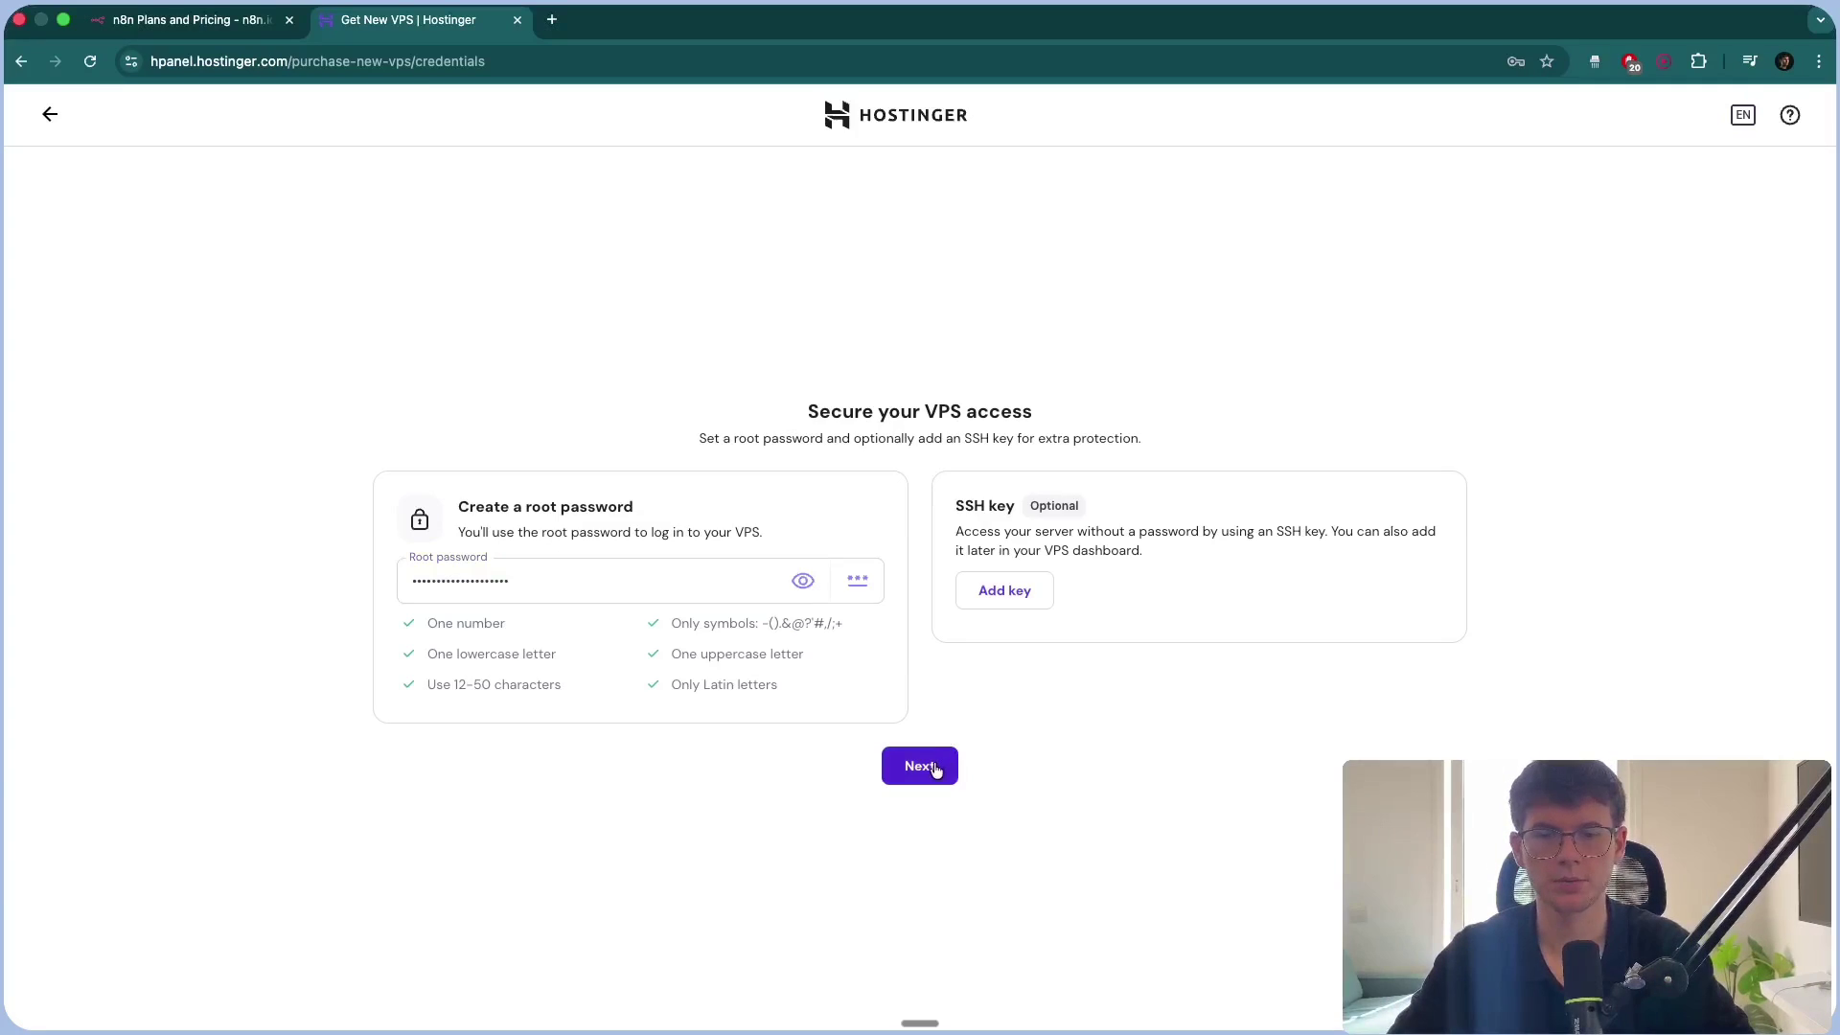
{"action": "left_click", "coordinate": [924, 764]}
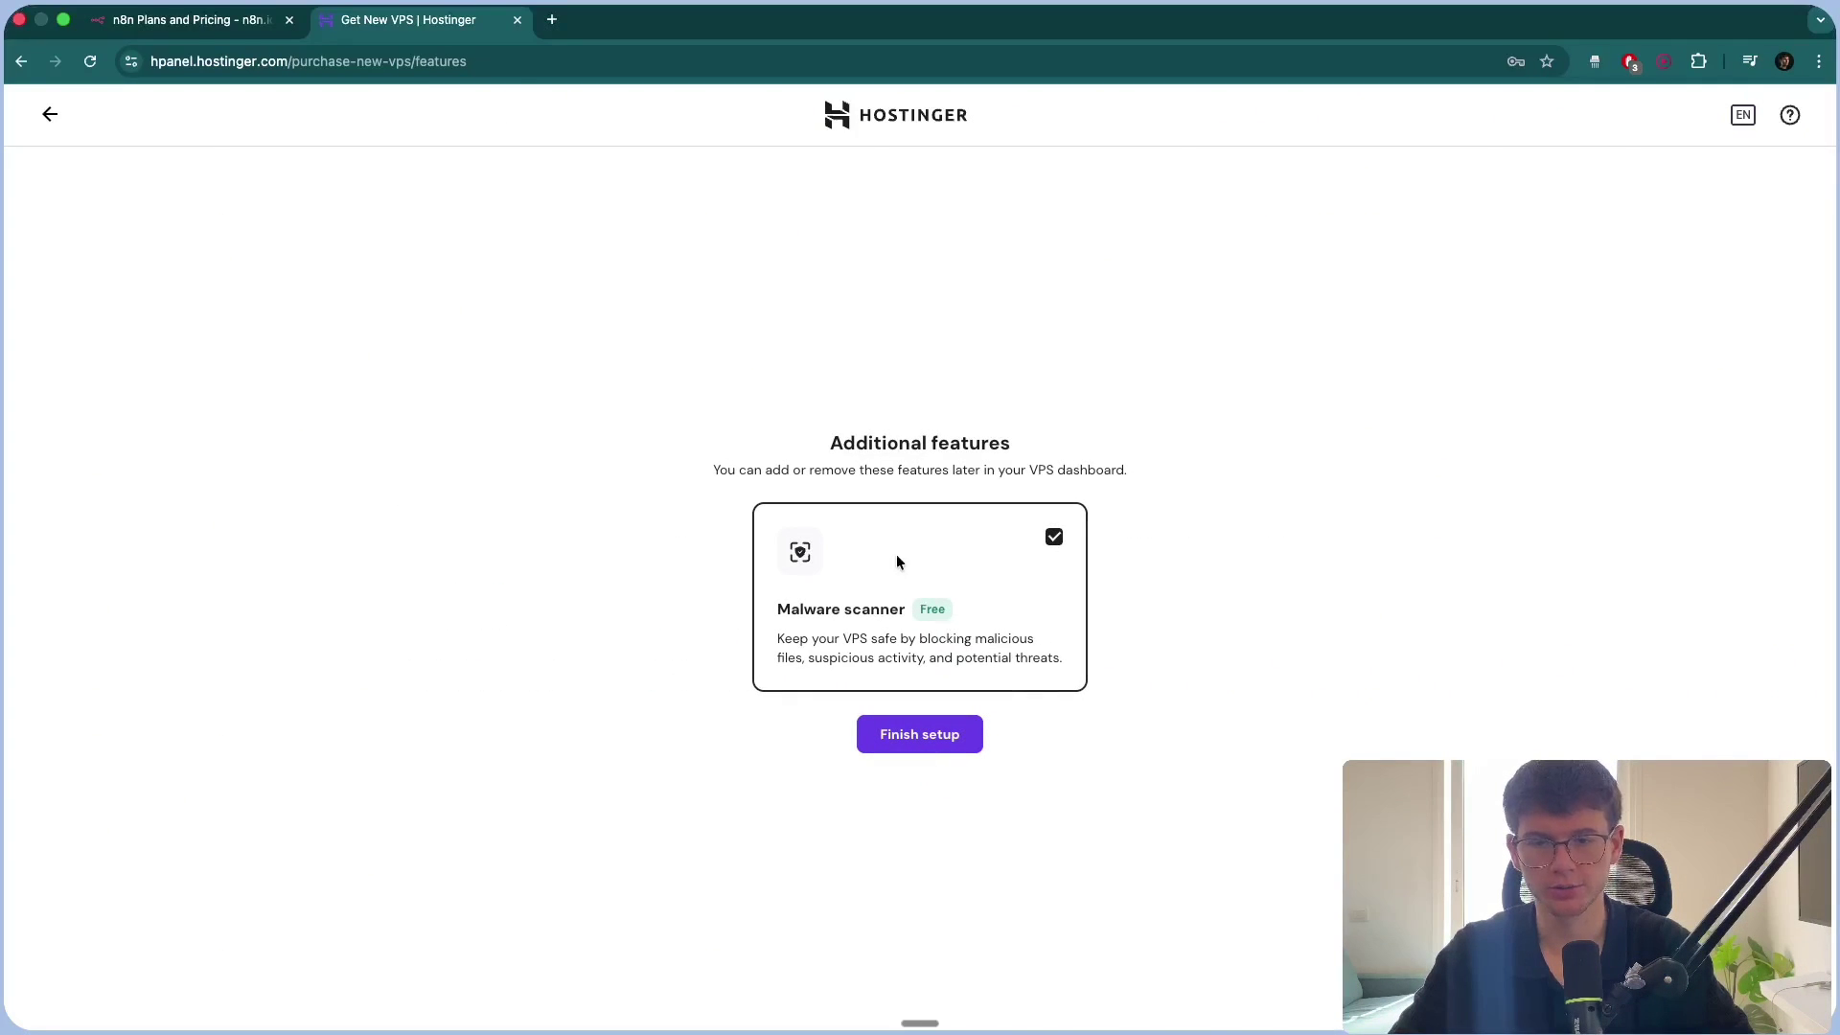
{"action": "scroll", "coordinate": [898, 563], "scroll_direction": "up", "scroll_amount": 5, "text": "ctrl"}
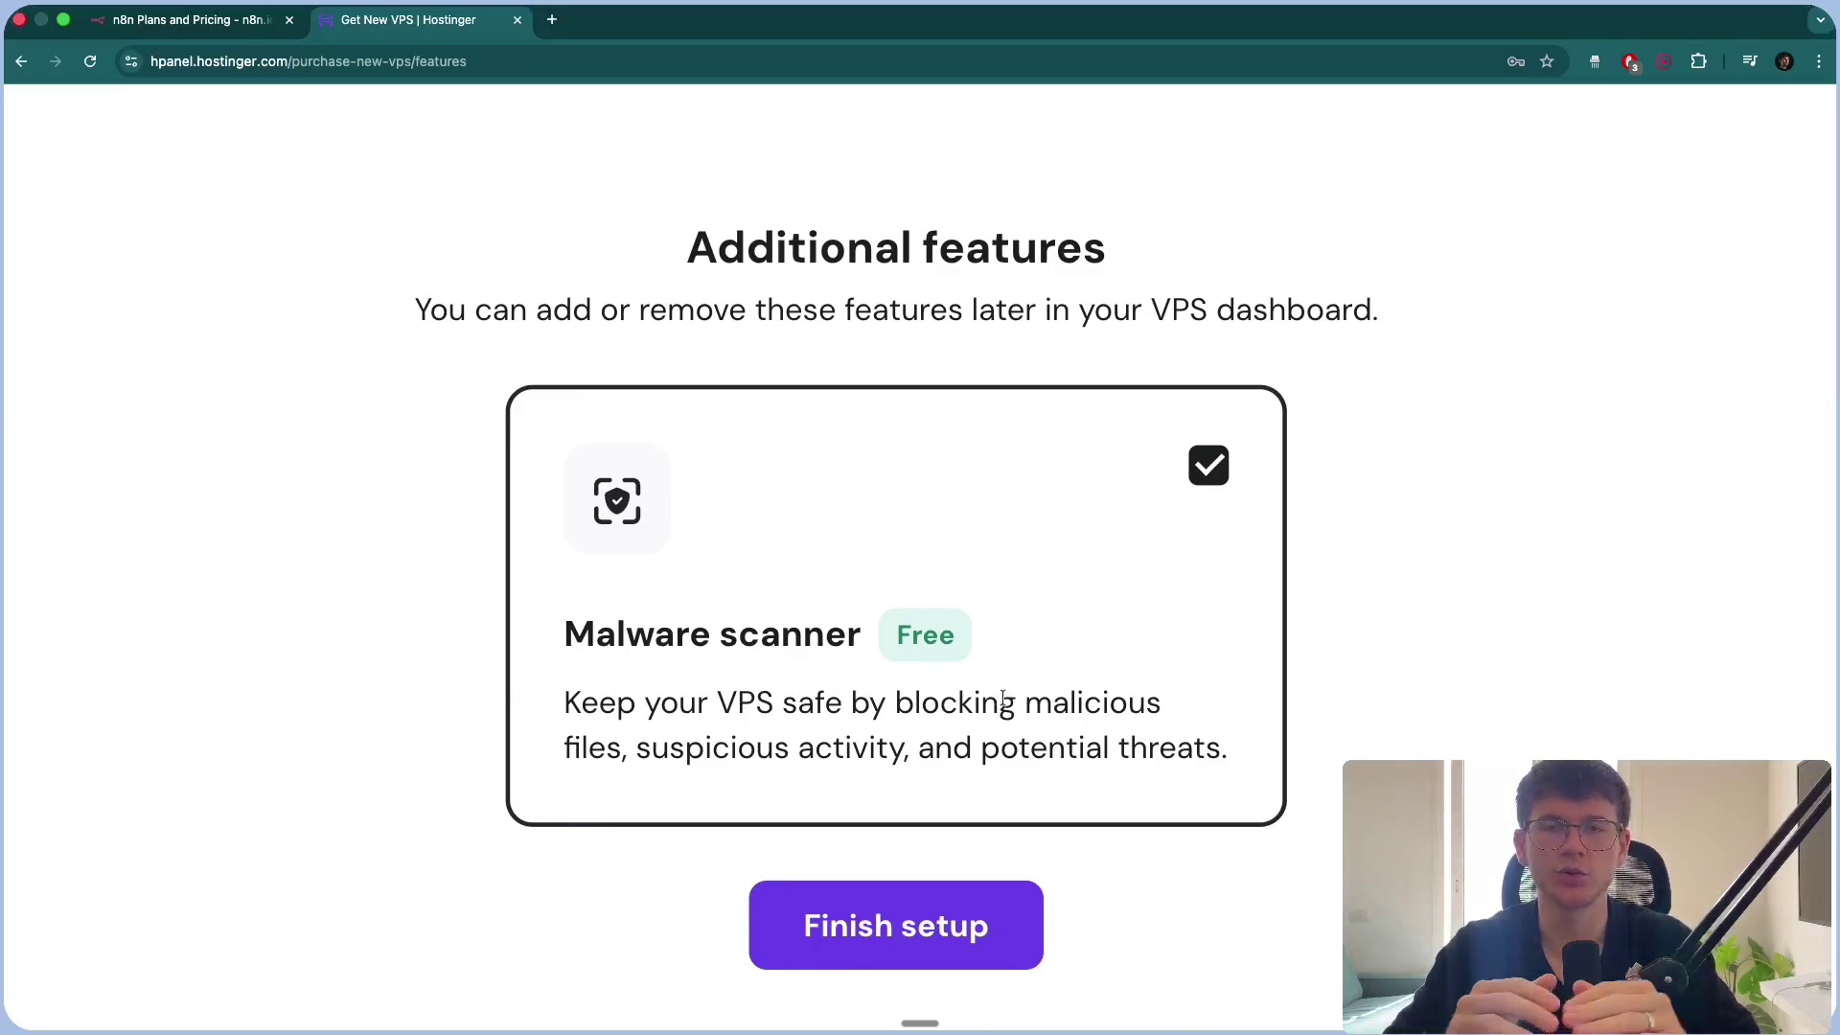
{"action": "scroll", "coordinate": [1018, 719], "scroll_direction": "down", "scroll_amount": 5, "text": "ctrl"}
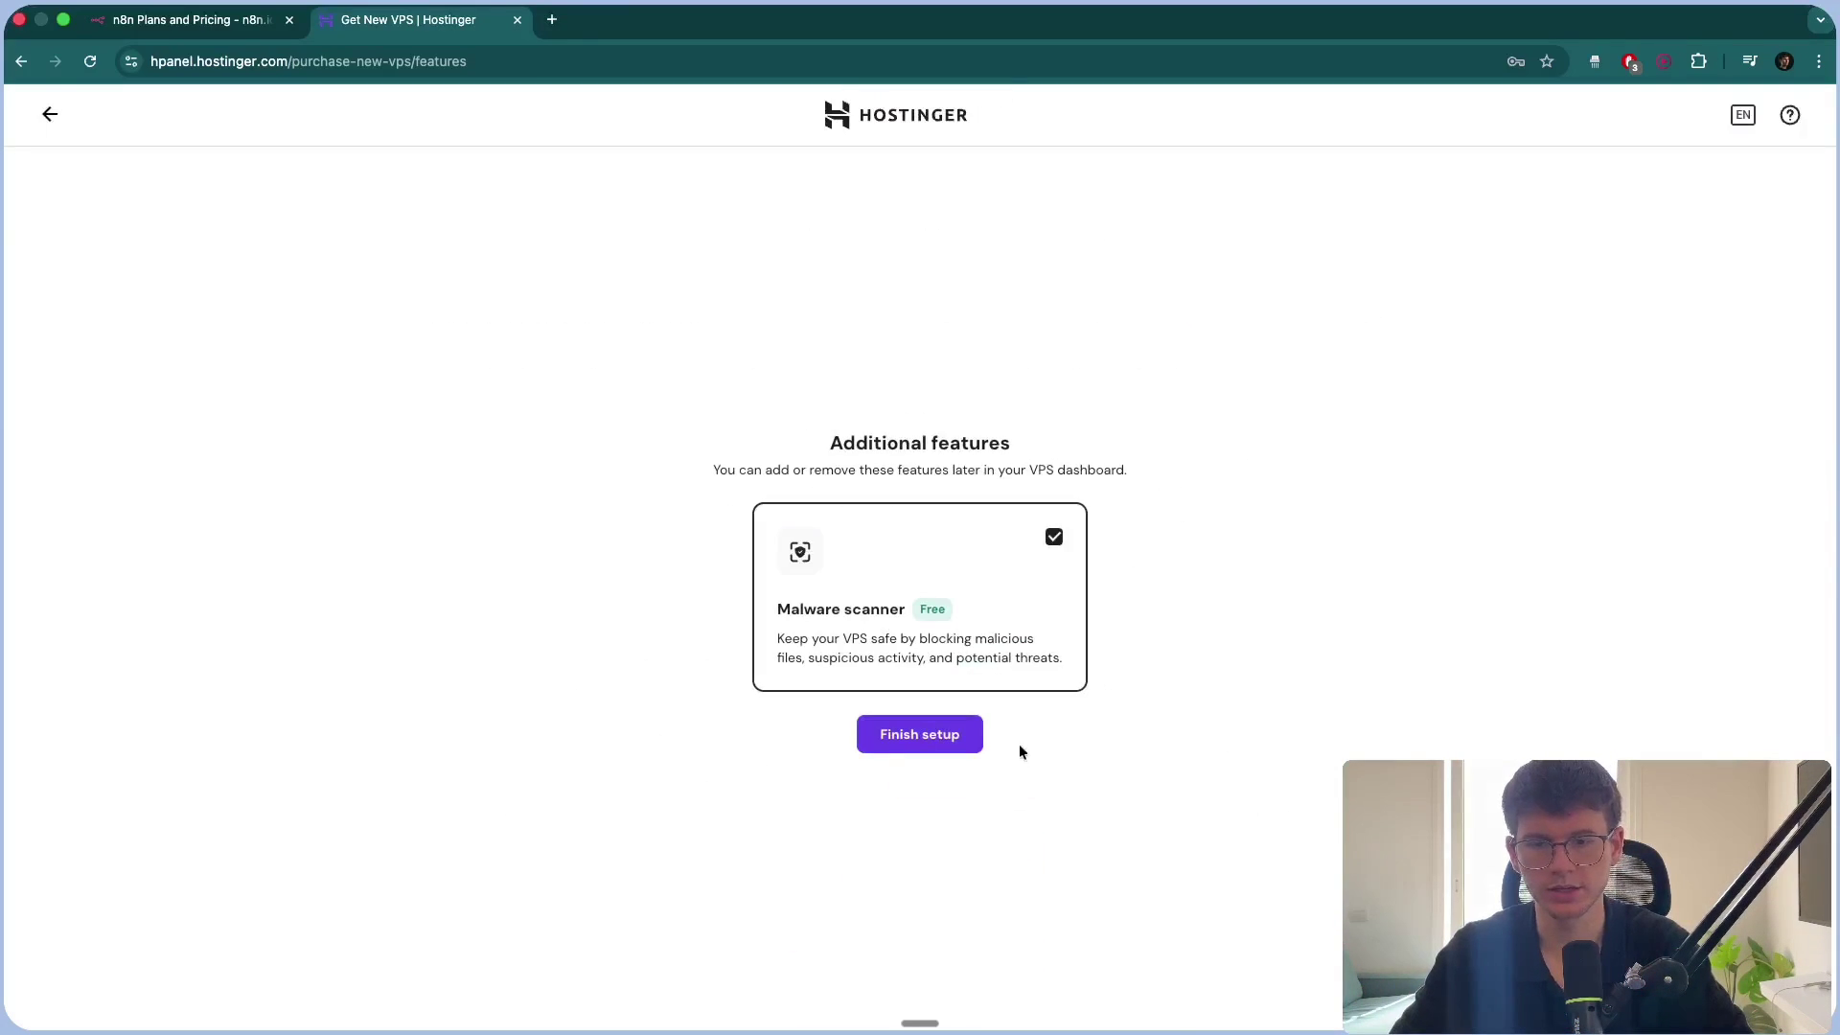
{"action": "left_click", "coordinate": [918, 743]}
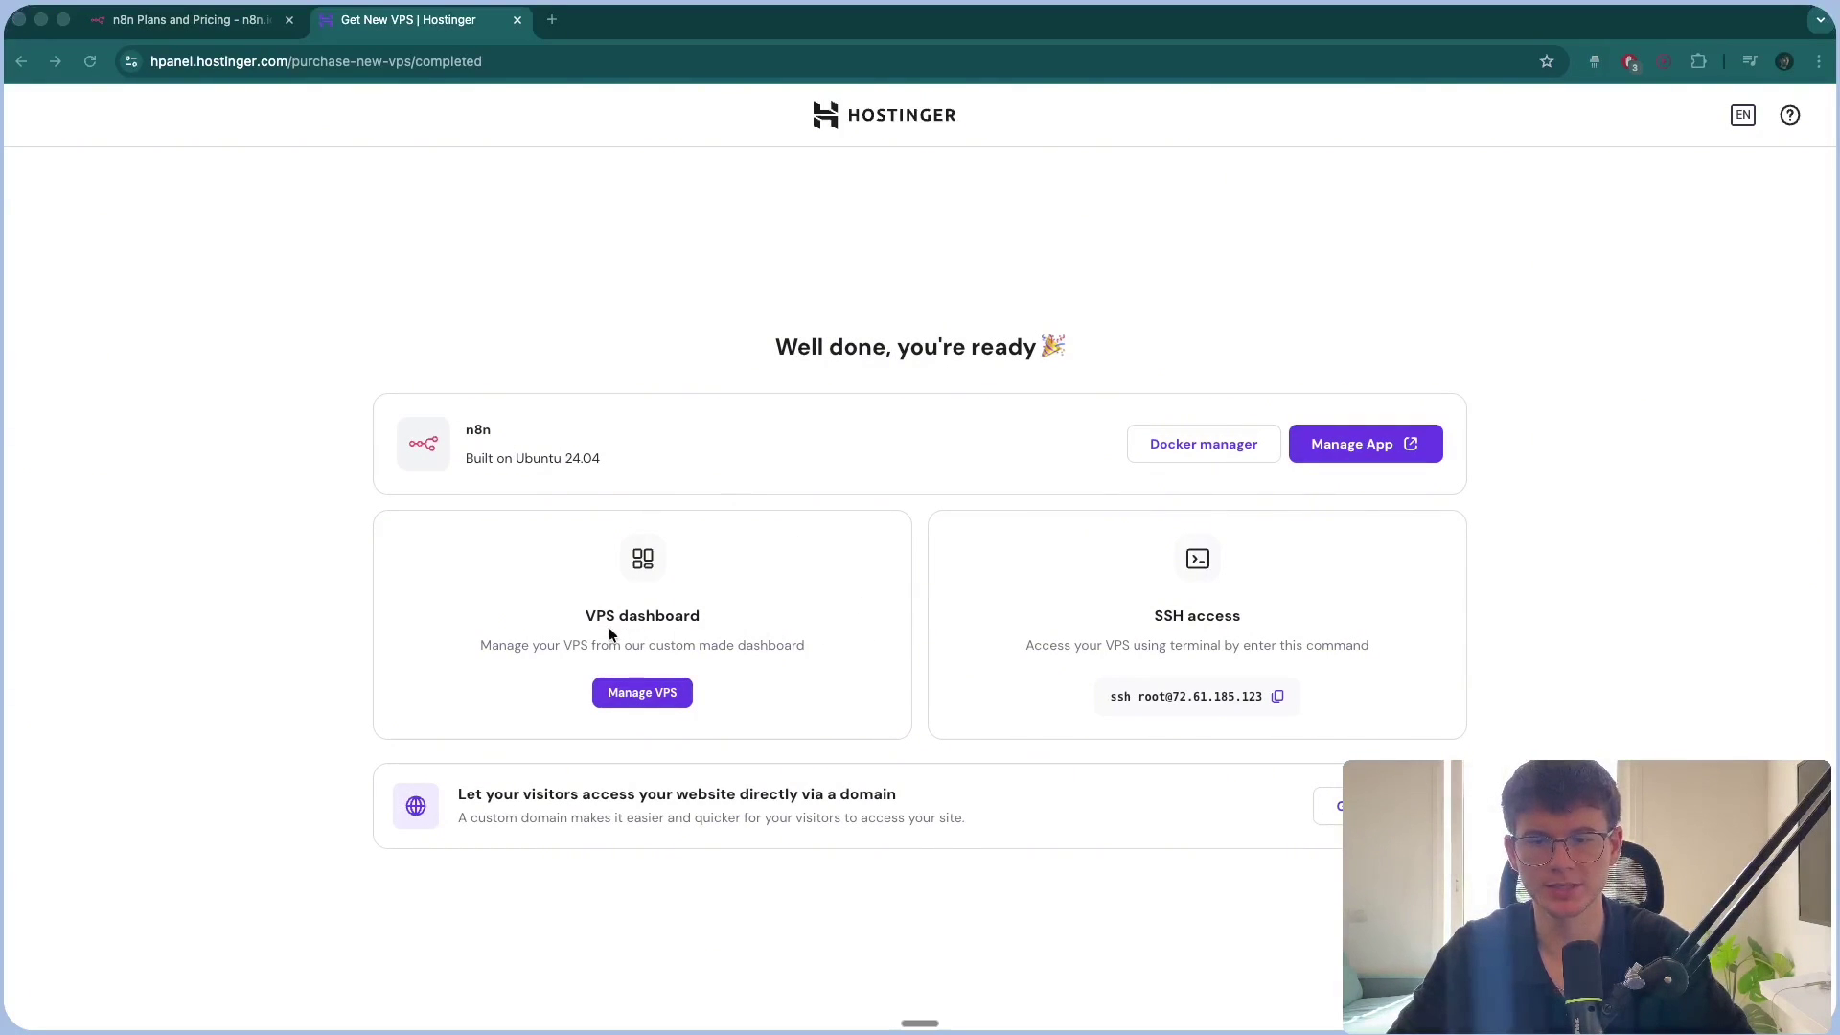
- Answer the VPS survey as commercial use for a web or mobile app, then launch n8n
{"action": "left_click", "coordinate": [652, 695]}
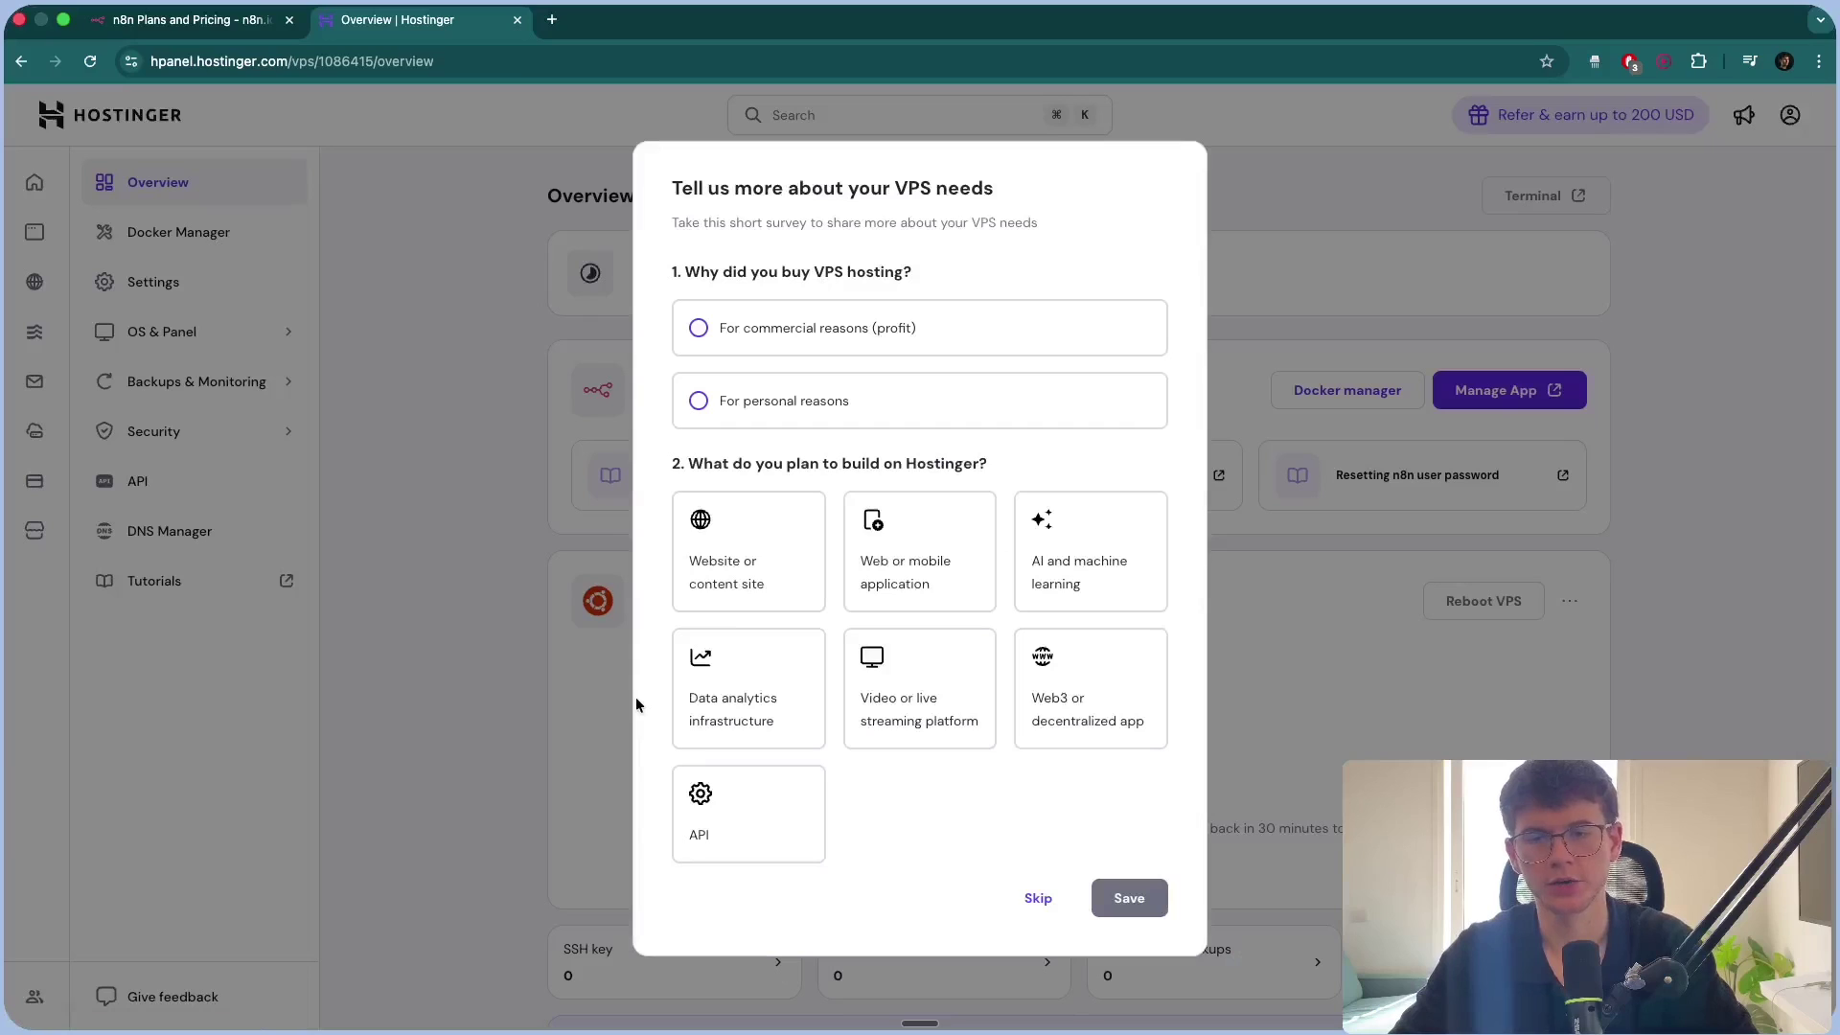
{"action": "left_click", "coordinate": [781, 329]}
{"action": "left_click", "coordinate": [916, 566]}
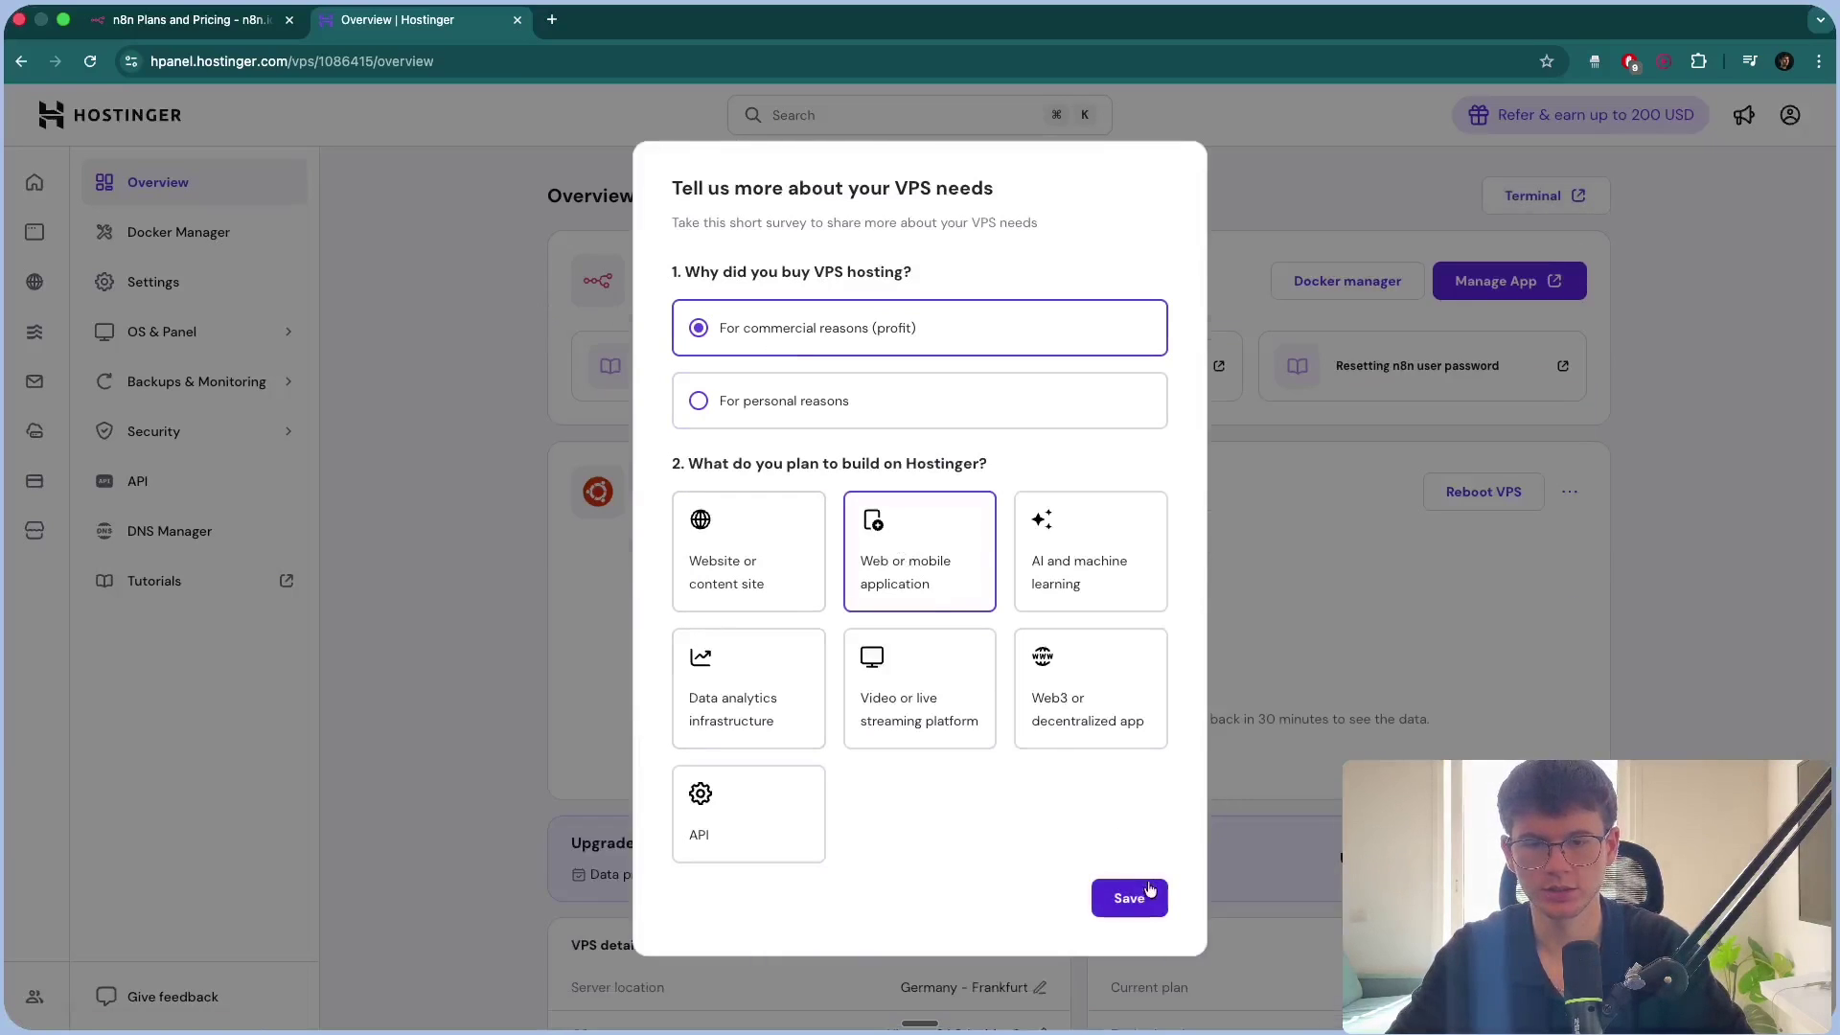
{"action": "left_click", "coordinate": [1133, 895]}
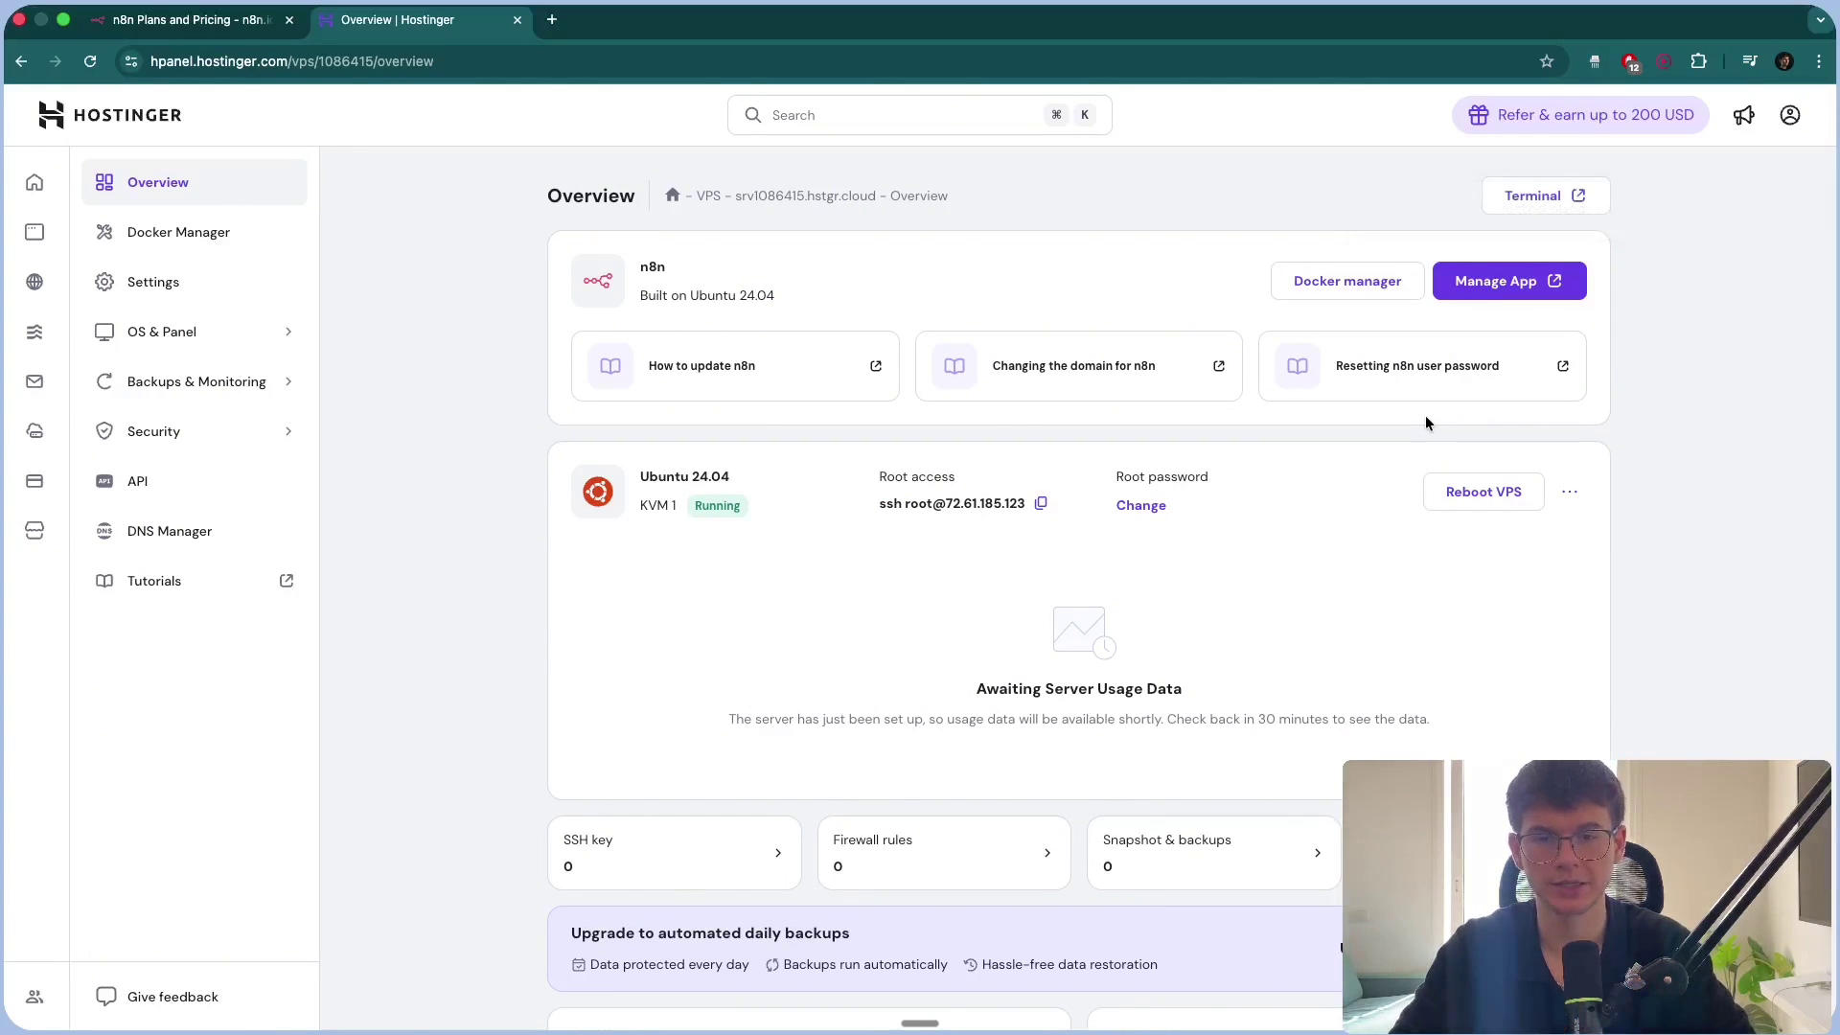
{"action": "left_click", "coordinate": [1521, 283]}
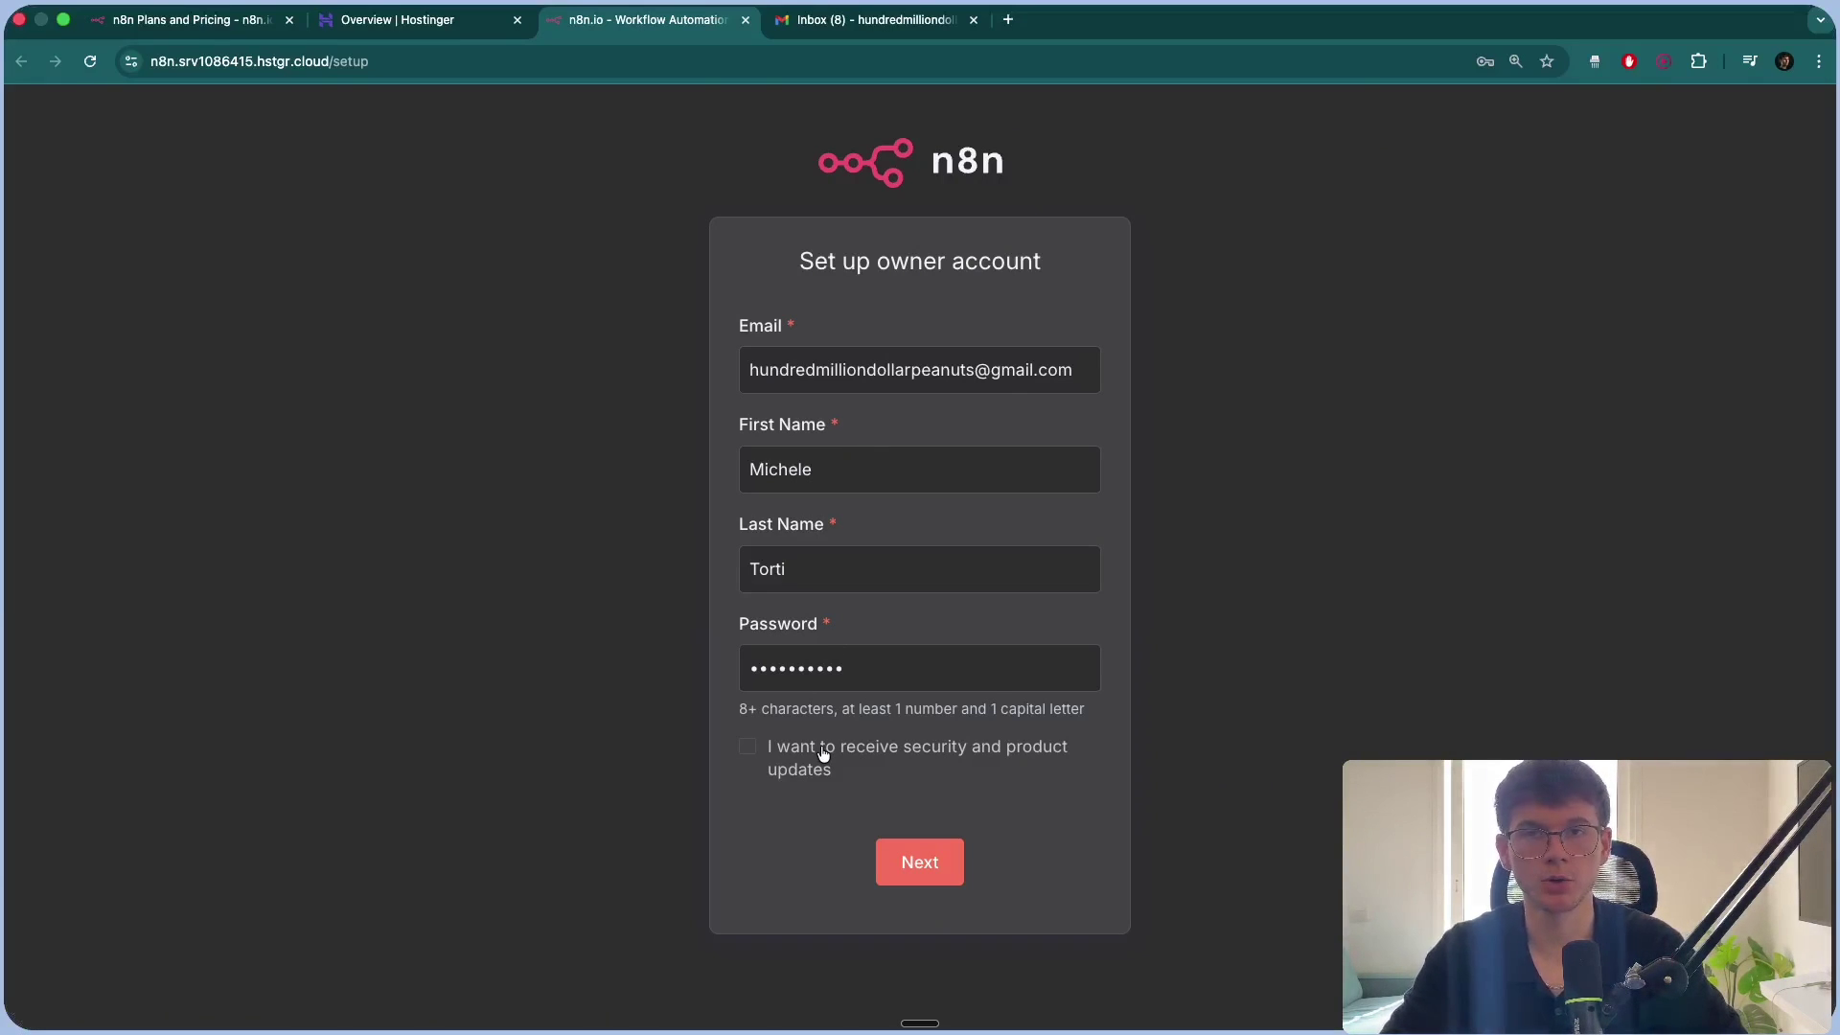
- Submit the owner account, then answer Ecommerce, Business Owner and Myself as the automation audience
{"action": "left_click", "coordinate": [922, 860]}
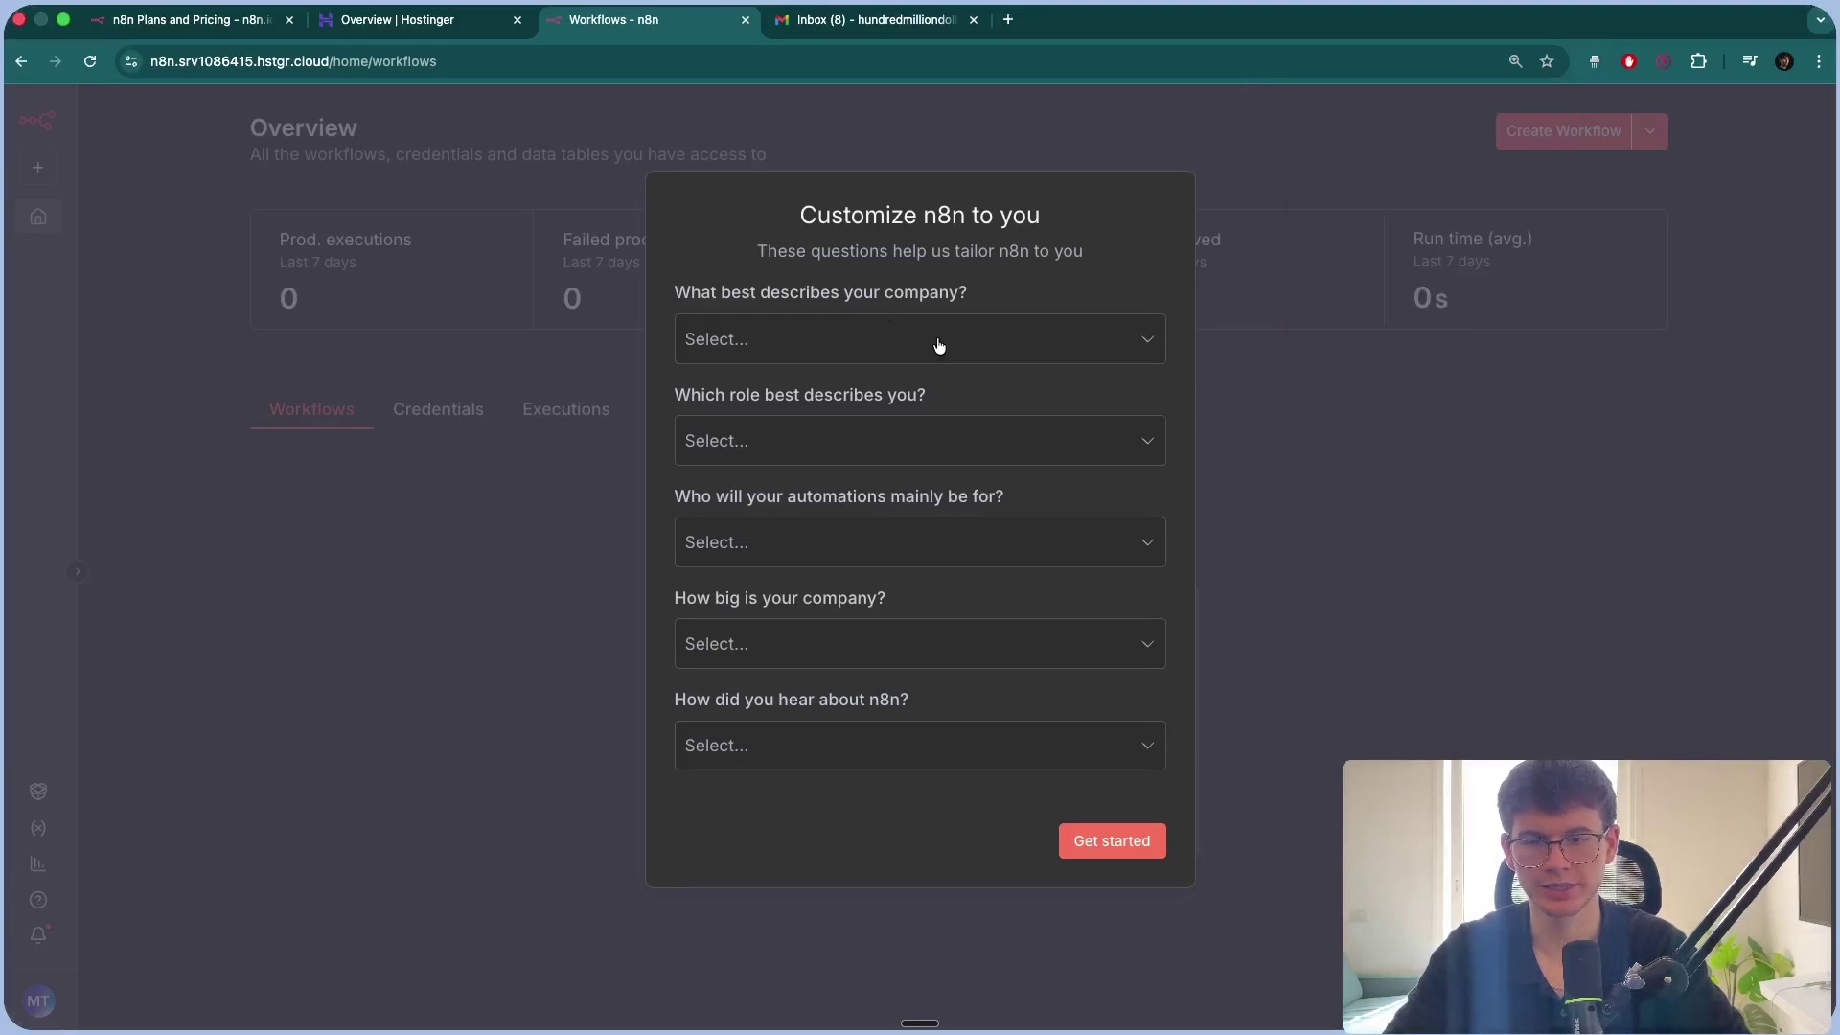
{"action": "left_click", "coordinate": [939, 339]}
{"action": "left_click", "coordinate": [883, 443]}
{"action": "left_click", "coordinate": [883, 440]}
{"action": "left_click", "coordinate": [833, 508]}
{"action": "left_click", "coordinate": [833, 542]}
{"action": "left_click", "coordinate": [814, 610]}
- Set company size to less than 20 and source to Other, then request a free license key
{"action": "left_click", "coordinate": [795, 644]}
{"action": "left_click", "coordinate": [776, 713]}
{"action": "left_click", "coordinate": [775, 774]}
{"action": "left_click", "coordinate": [1083, 867]}
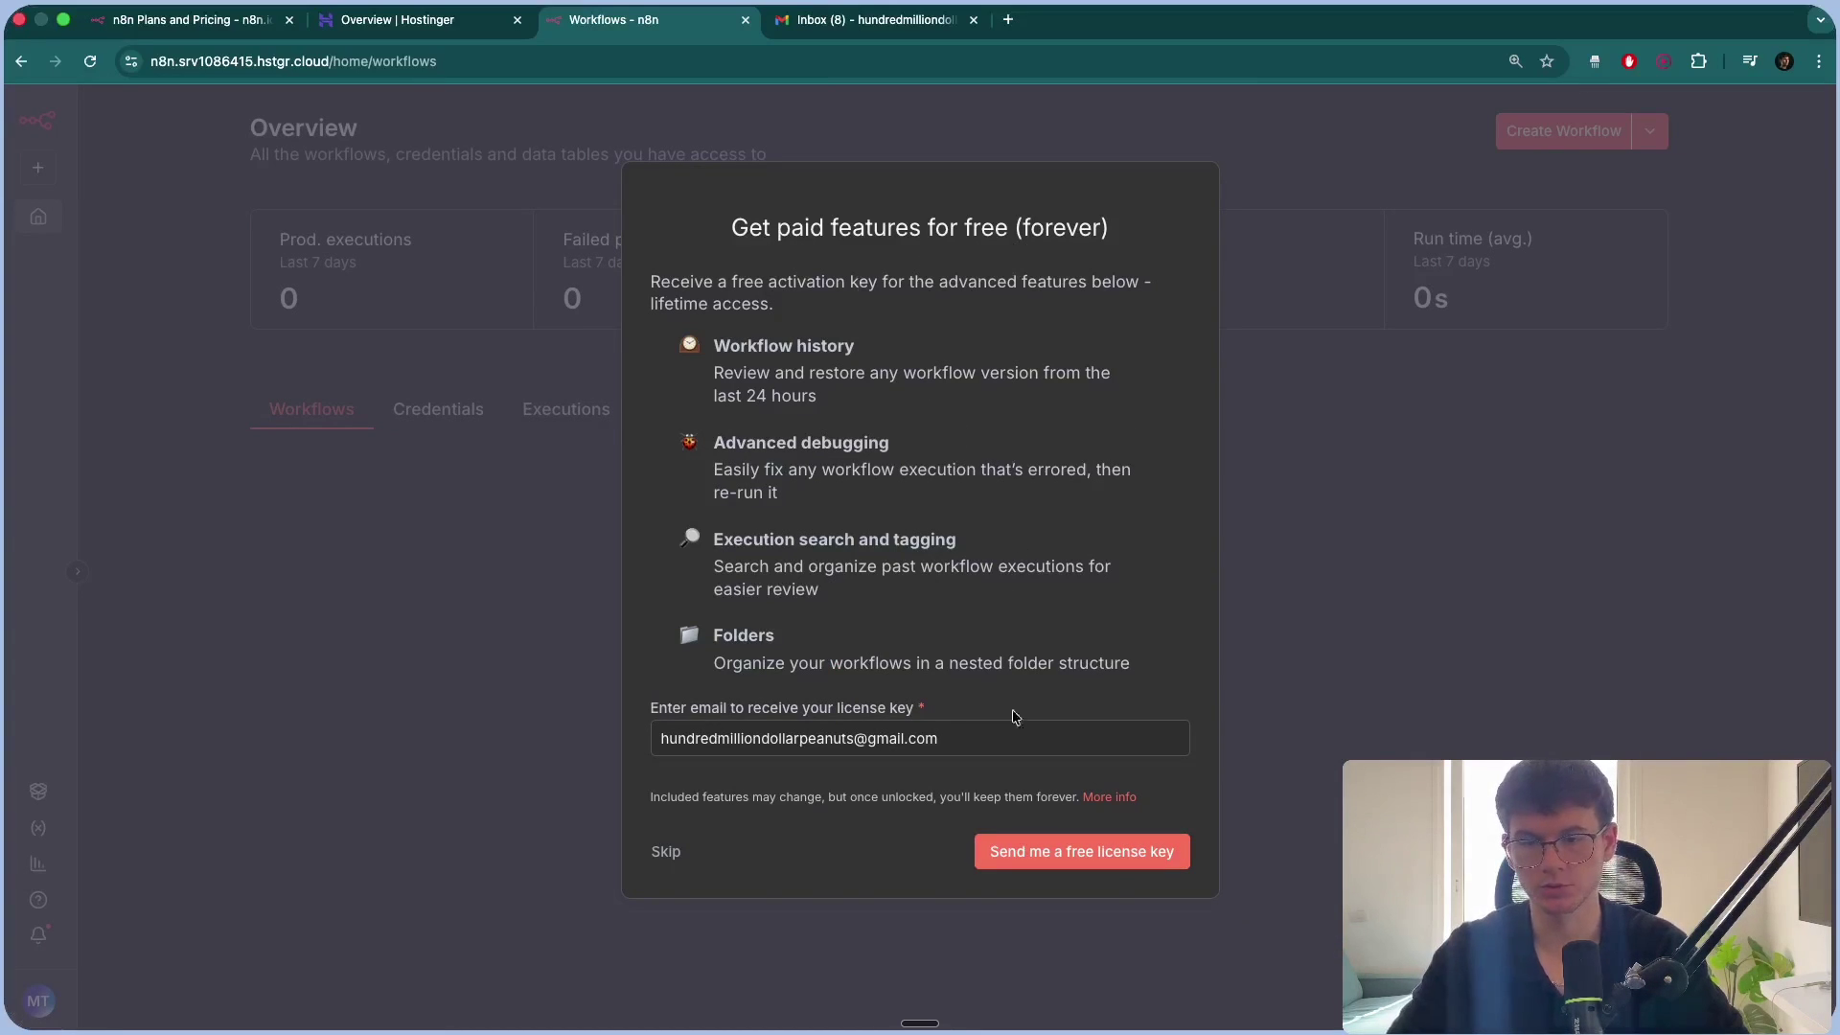
{"action": "left_click", "coordinate": [1042, 858]}
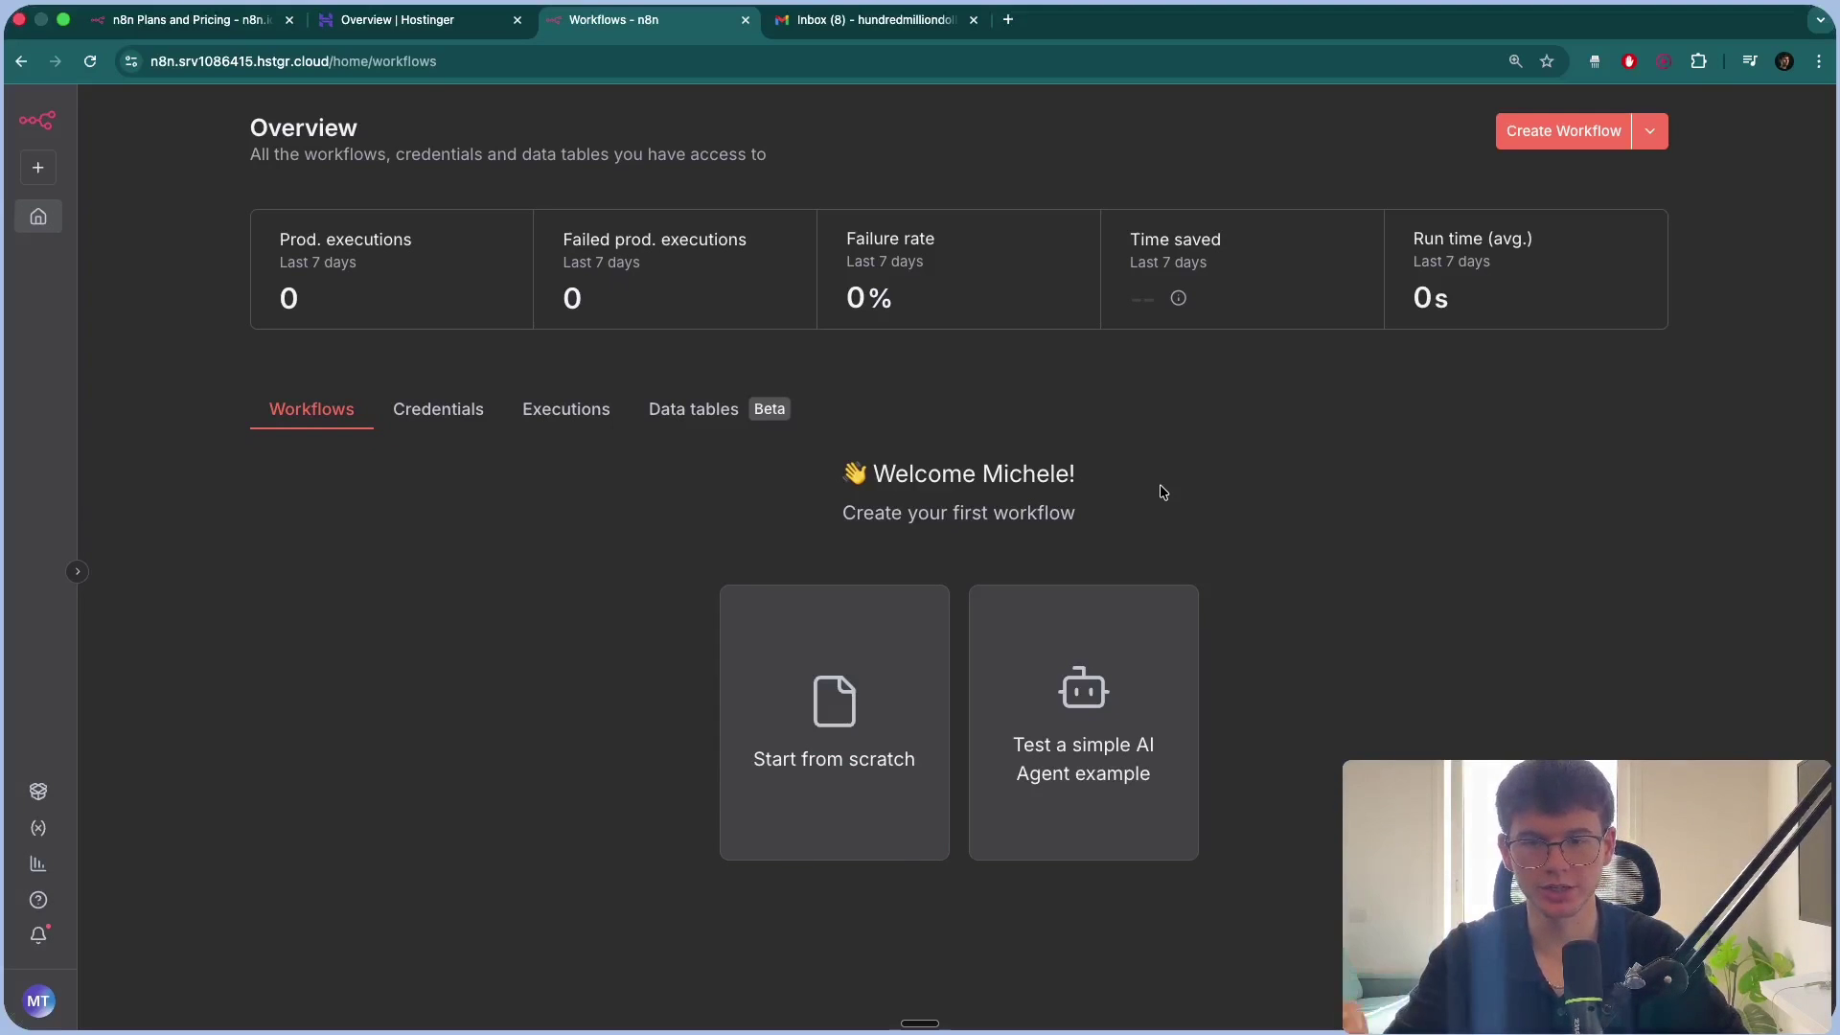
- Start a blank workflow with an AI Agent as its first node, found by searching 'agent'
{"action": "left_click", "coordinate": [834, 694]}
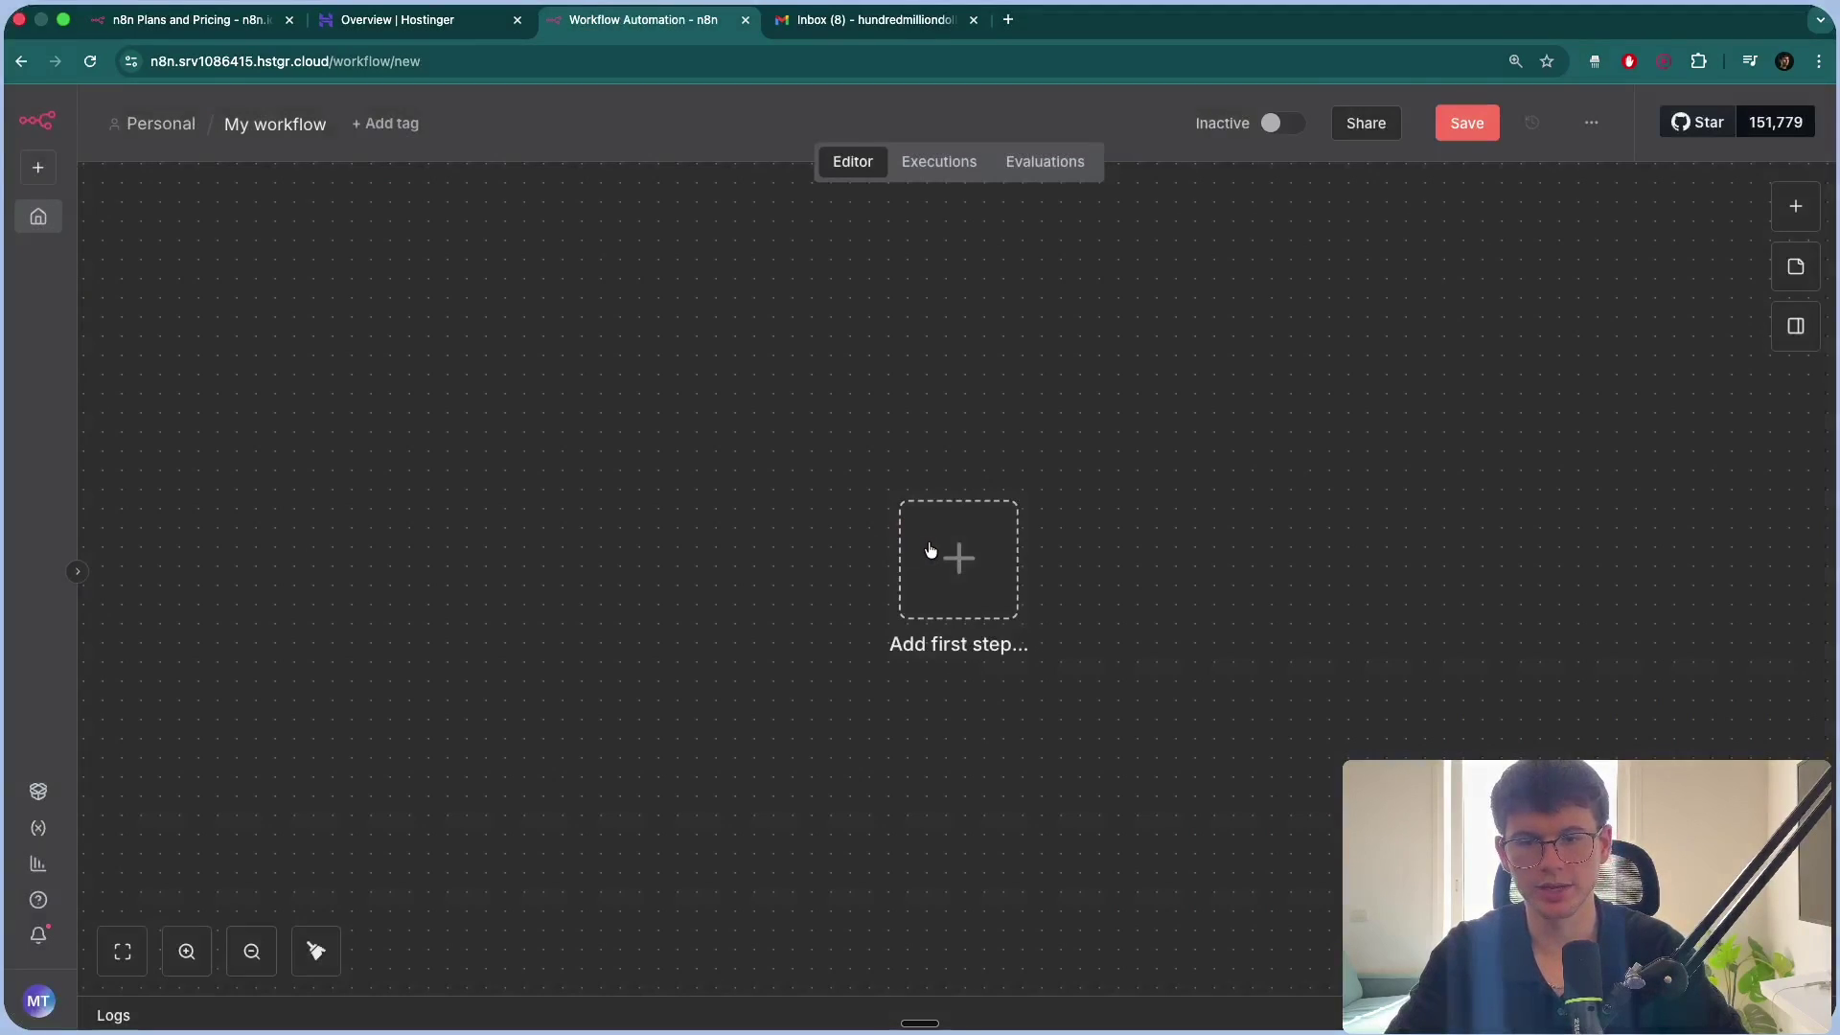
{"action": "left_click", "coordinate": [929, 550]}
{"action": "type", "text": "agent"}
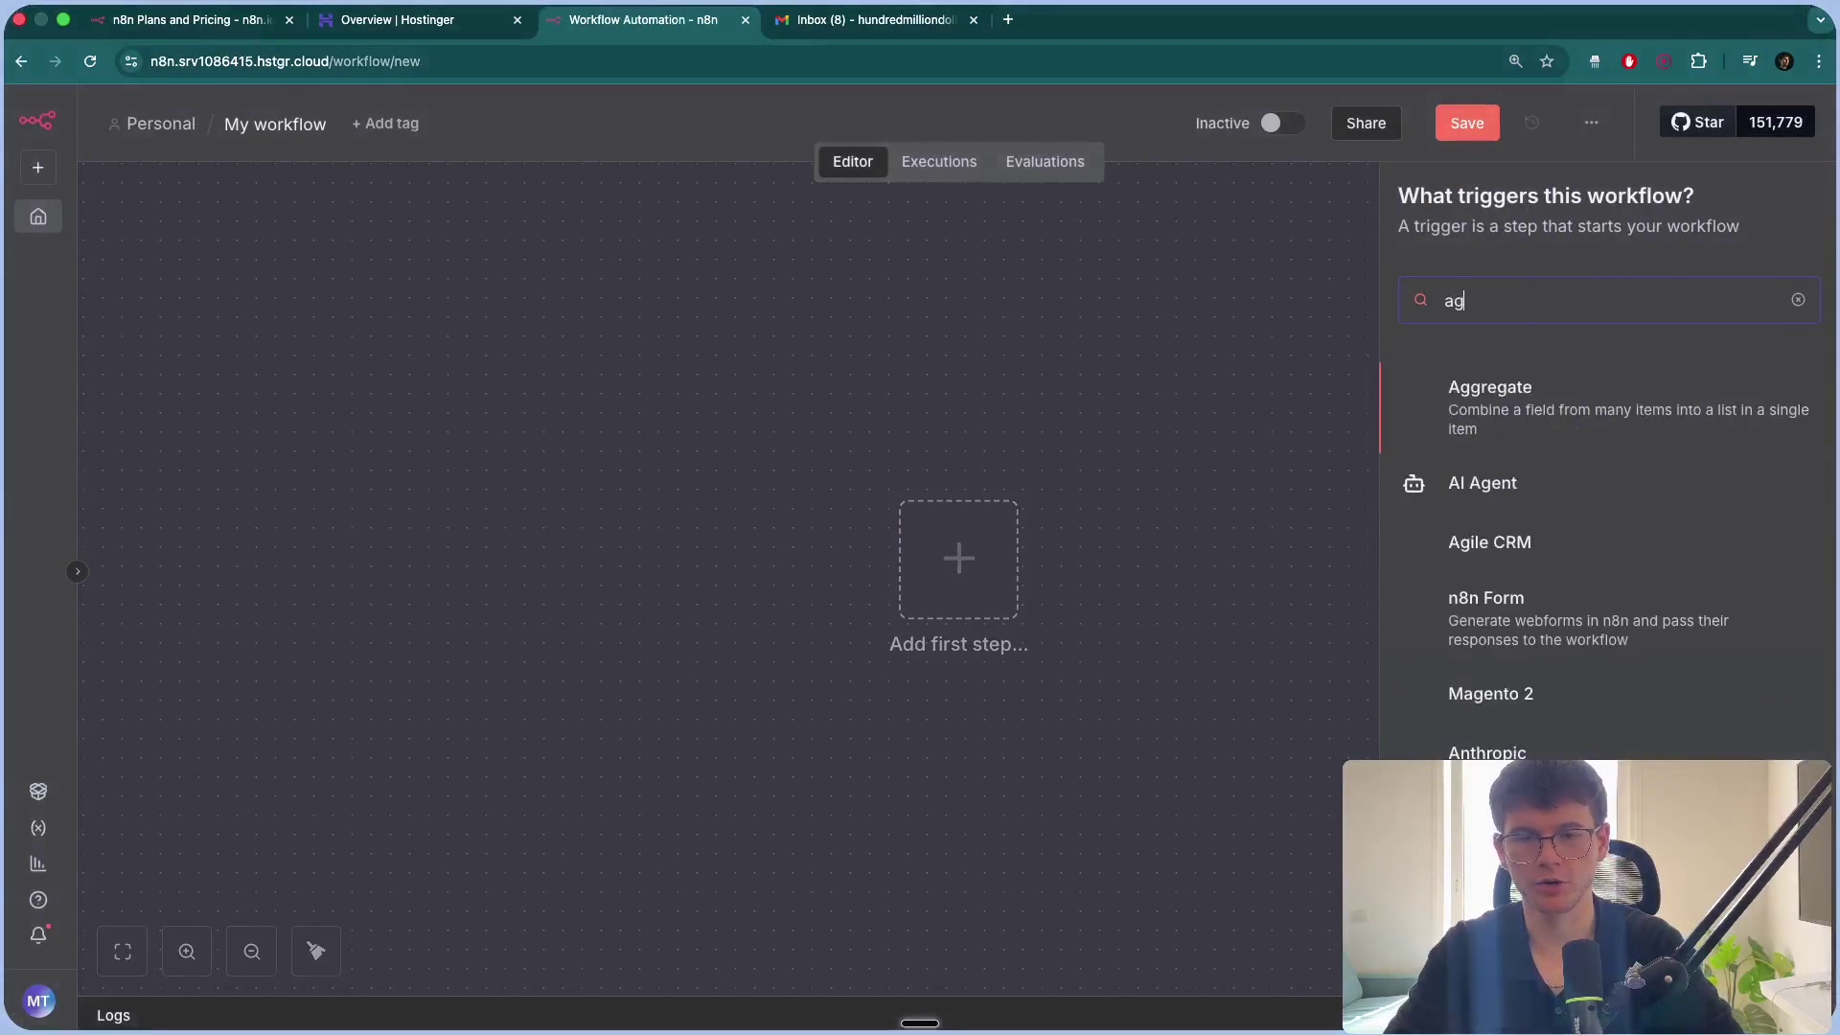
{"action": "left_click", "coordinate": [1451, 392]}
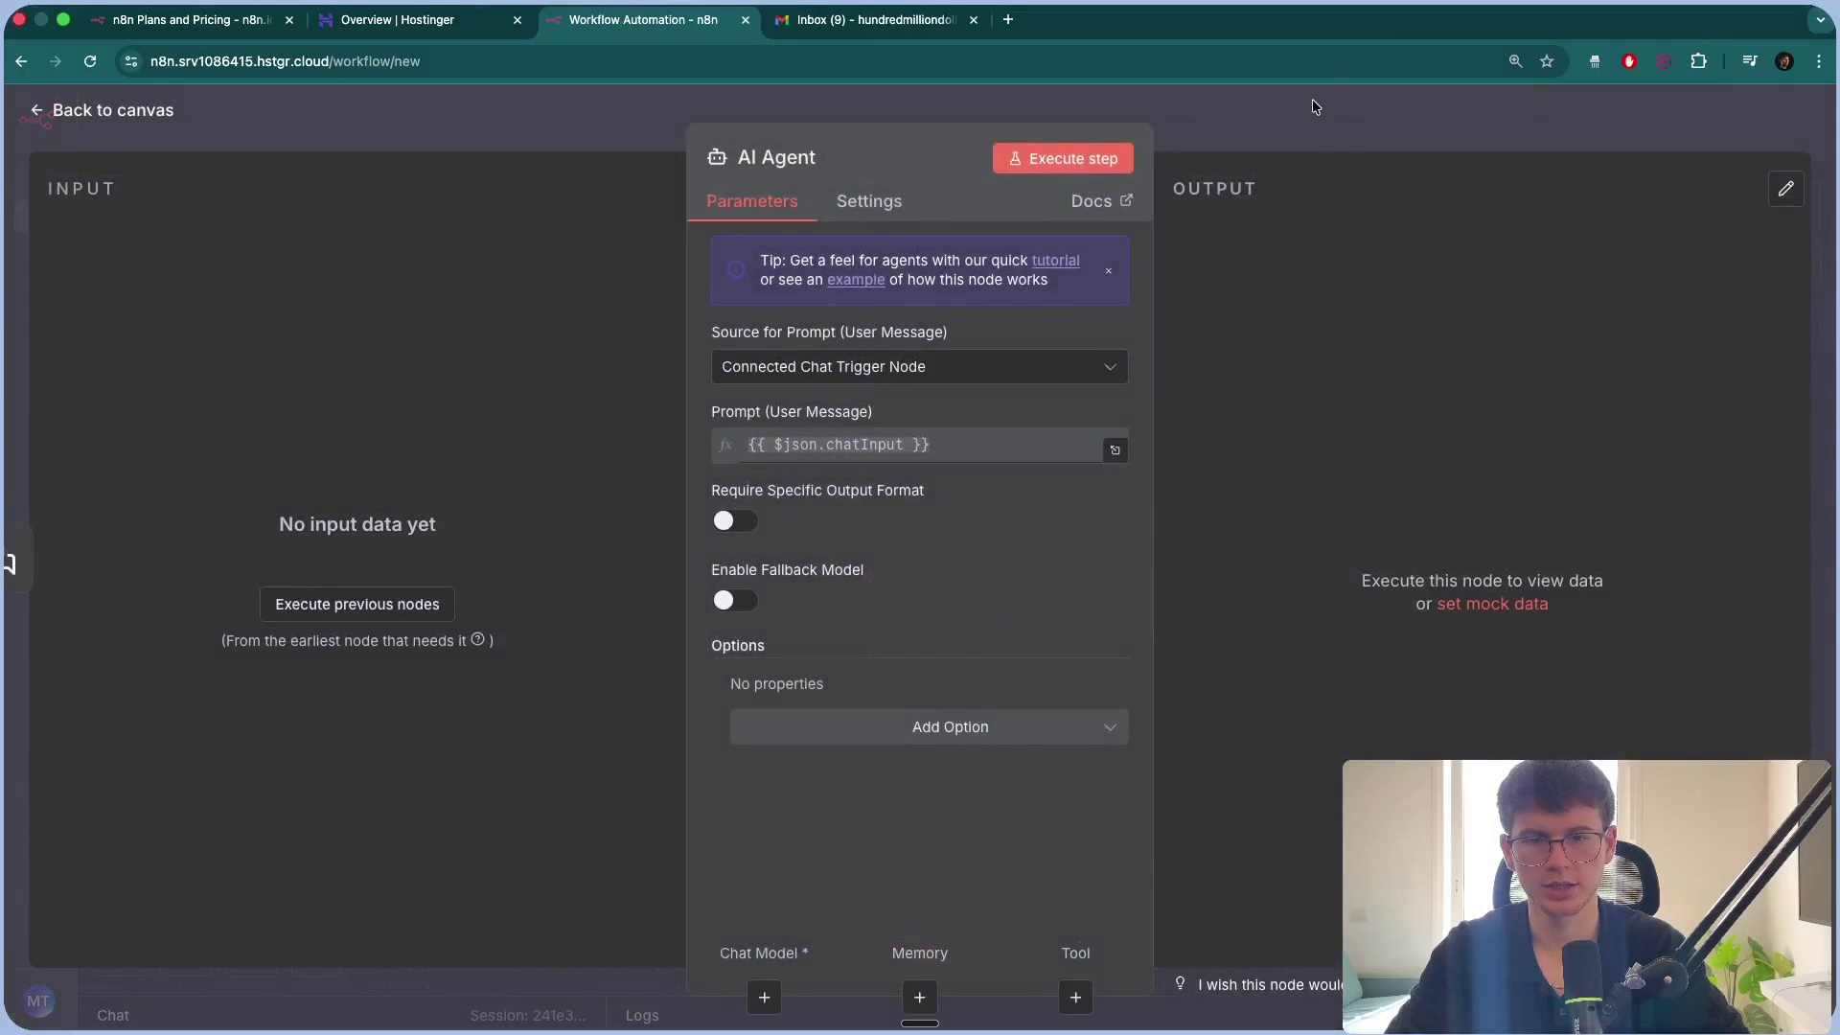
- Return to the canvas and open n8n's license key email in Gmail
{"action": "left_click", "coordinate": [1313, 100]}
{"action": "left_click", "coordinate": [867, 20]}
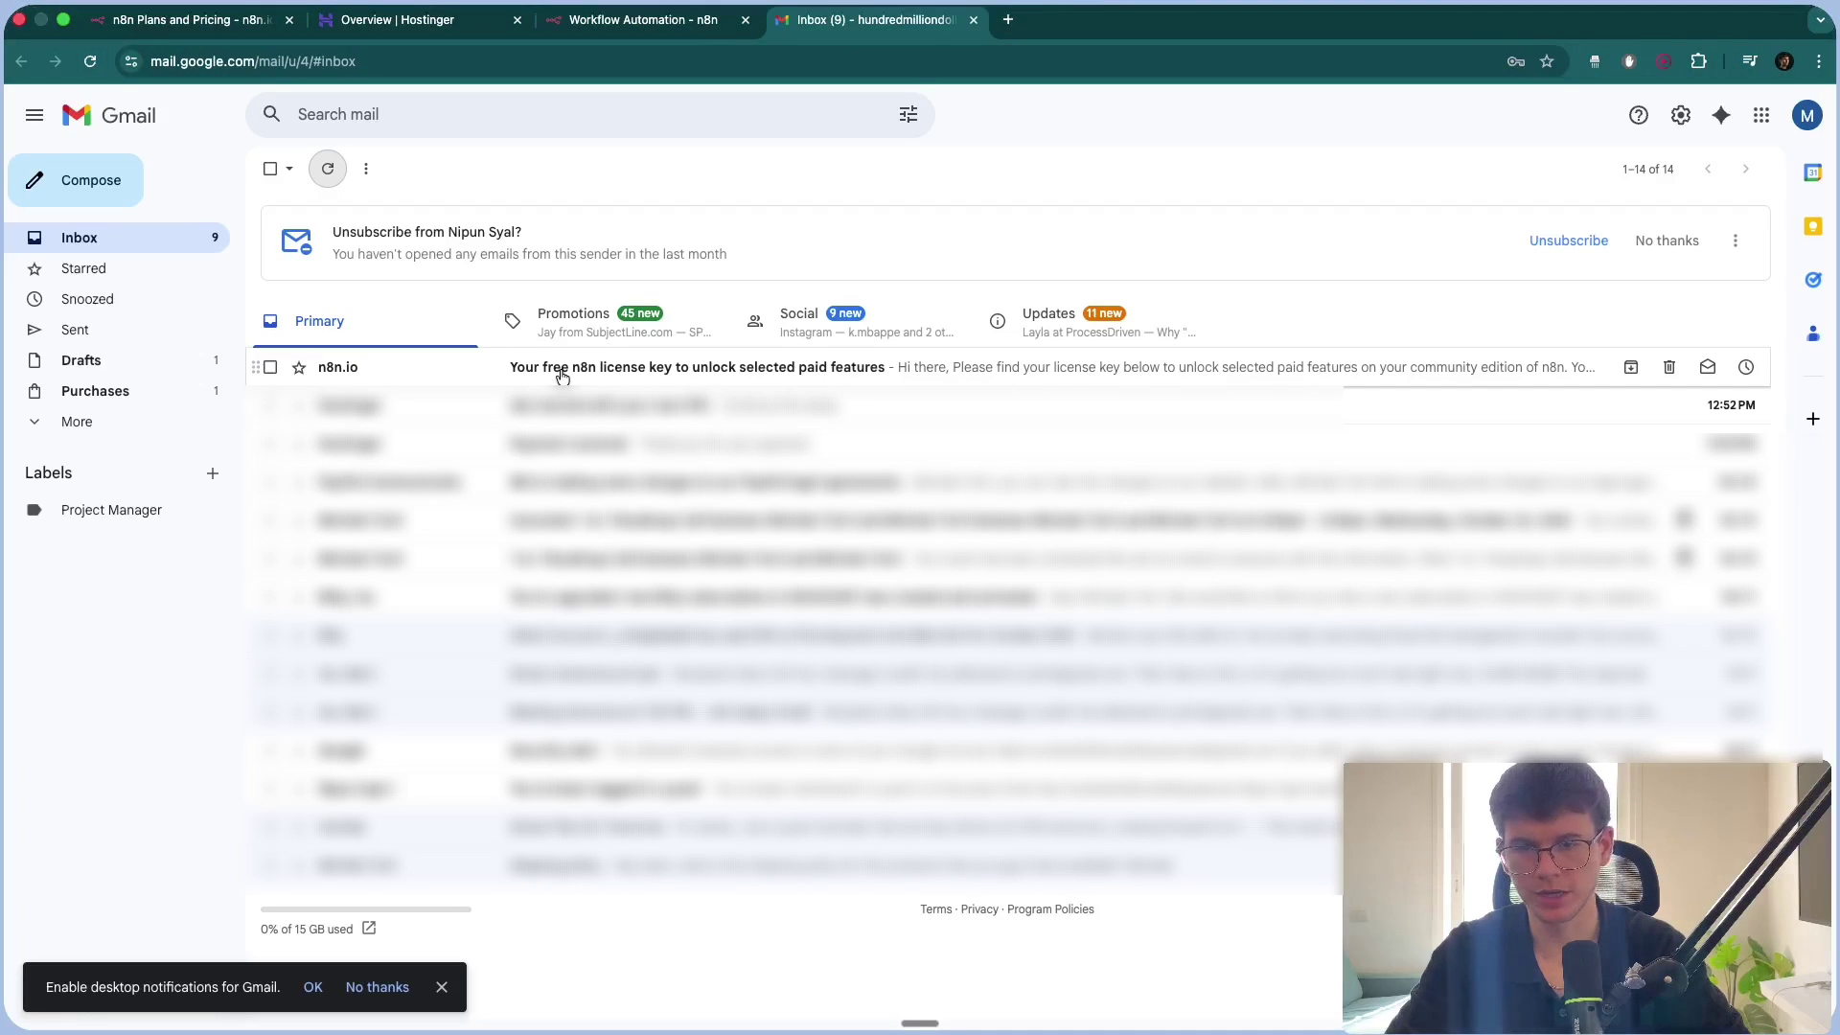
{"action": "left_click", "coordinate": [638, 374]}
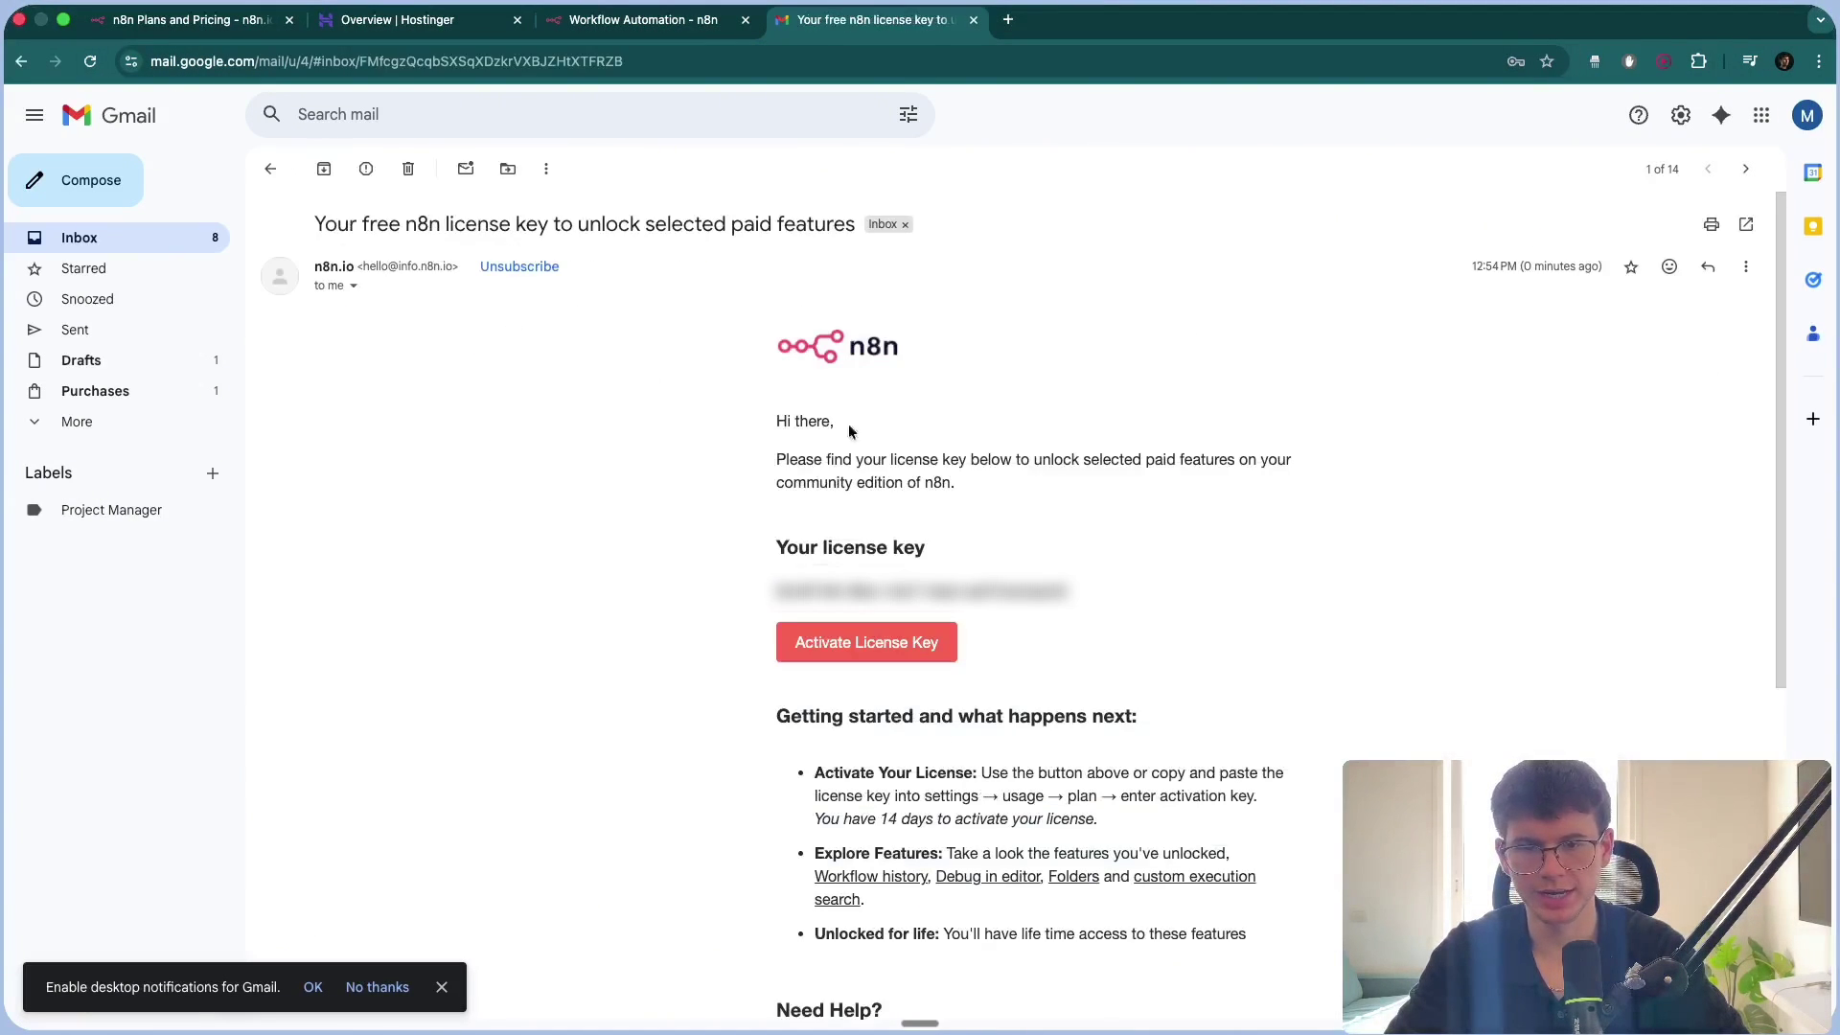